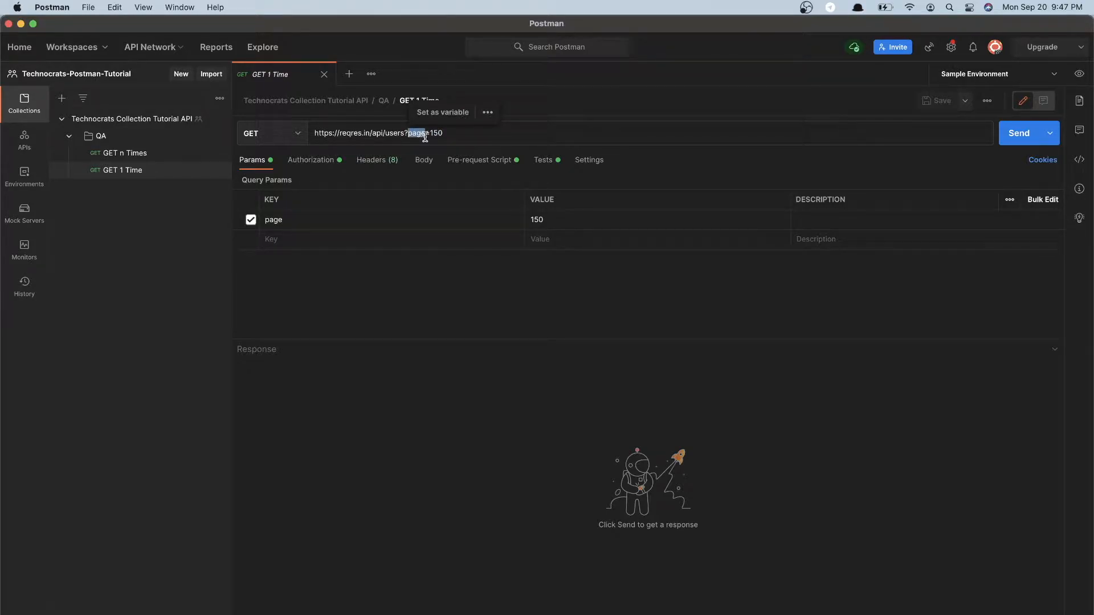
Send the GET 1 Time request with its existing page parameter and check the page field in the response body
double_click(531, 221)
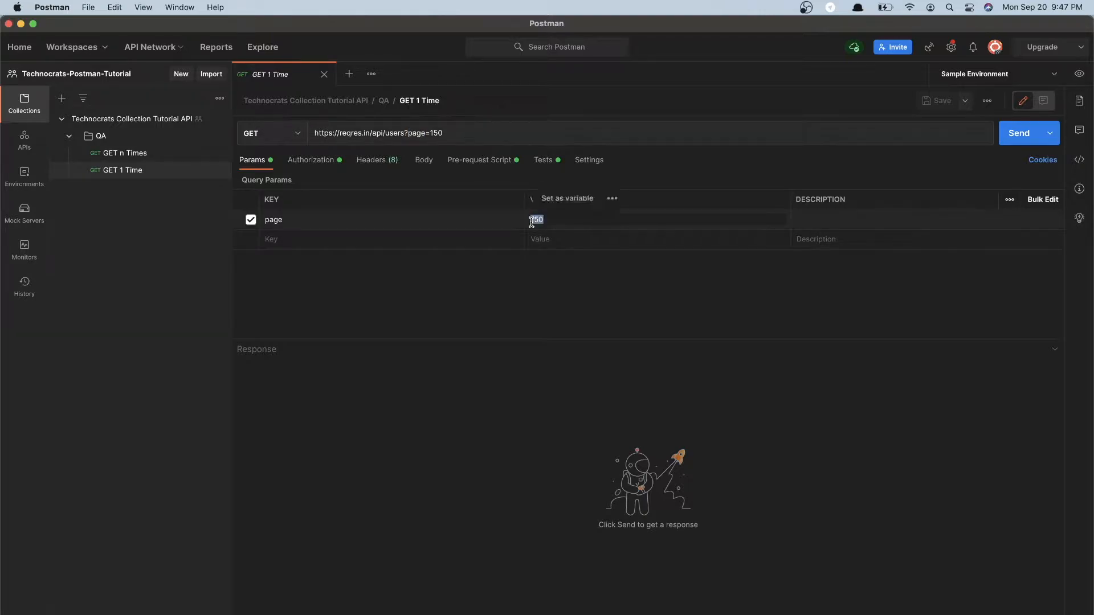
left_click(1004, 130)
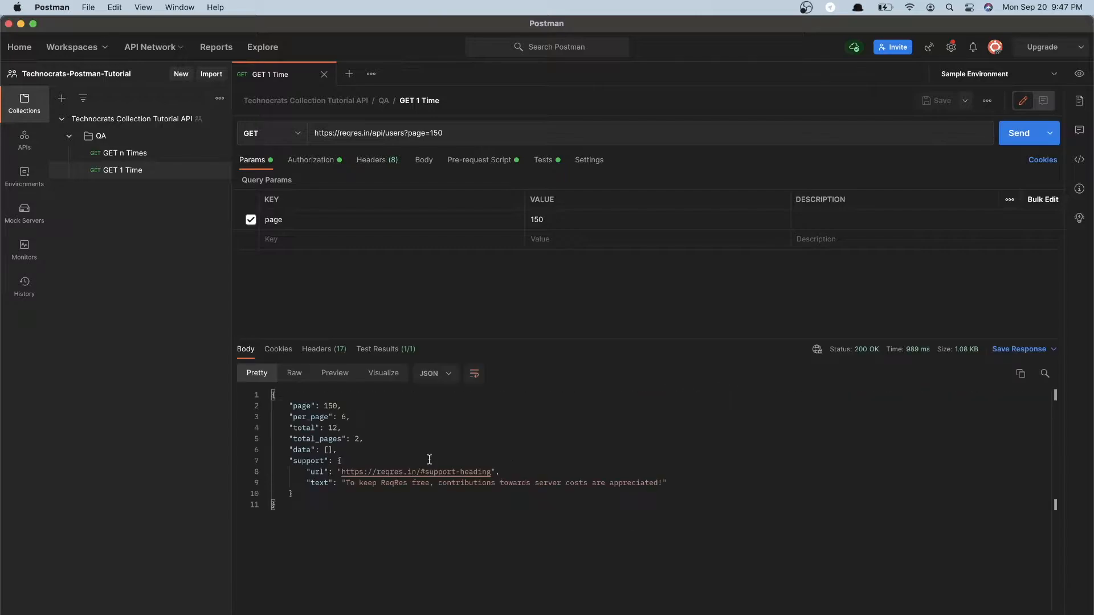
left_click_drag(290, 407, 362, 409)
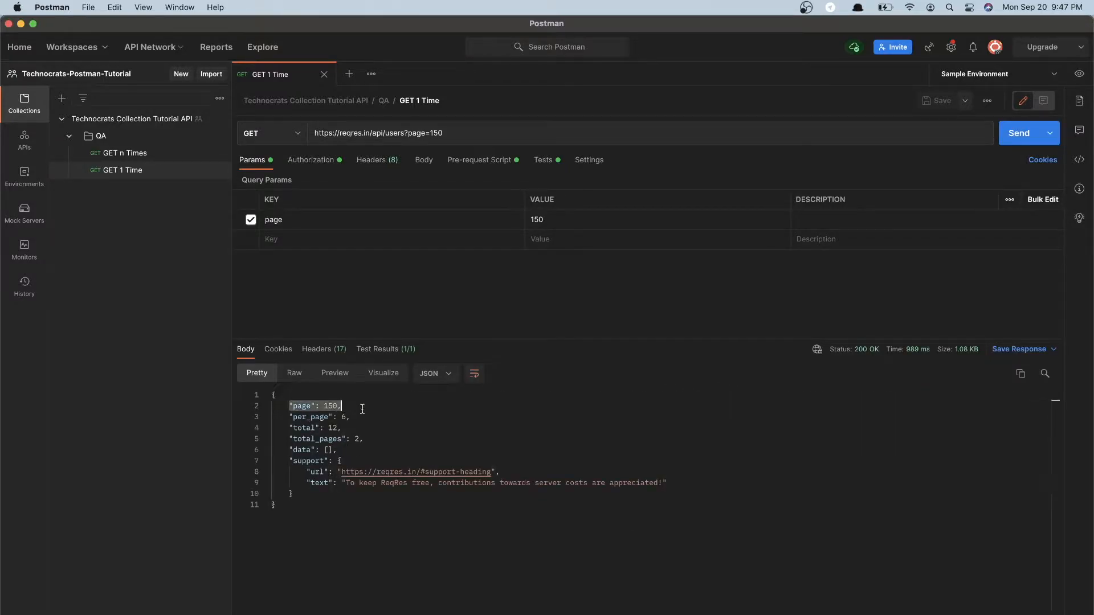
Set the page query parameter to 2, resend the GET 1 Time request and review the returned user data
left_click_drag(557, 217, 525, 219)
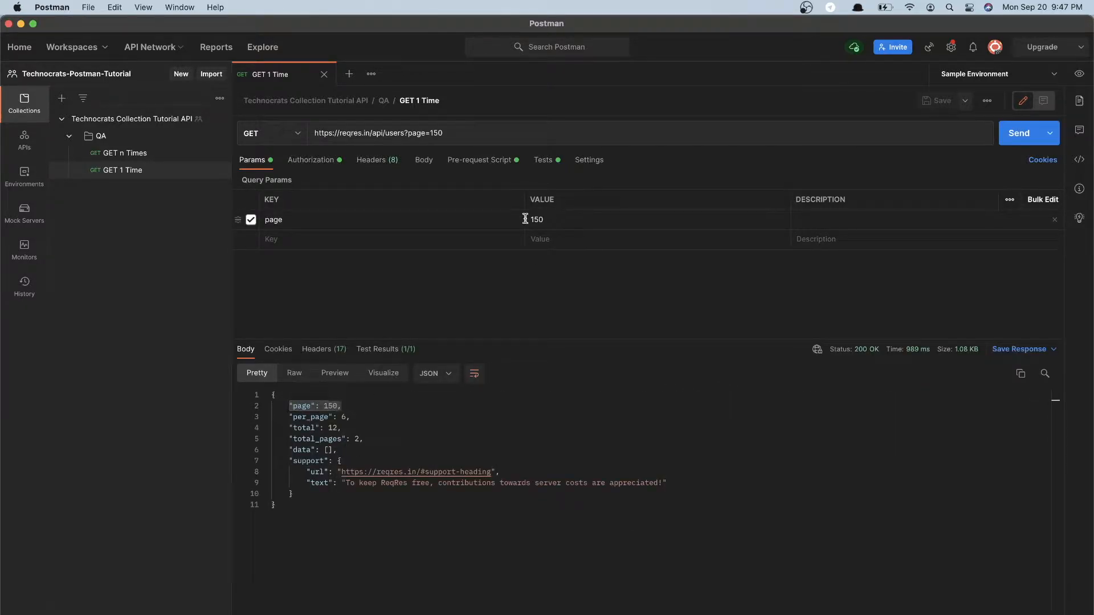
left_click(546, 220)
key("BackSpace")
type("2")
left_click(1013, 132)
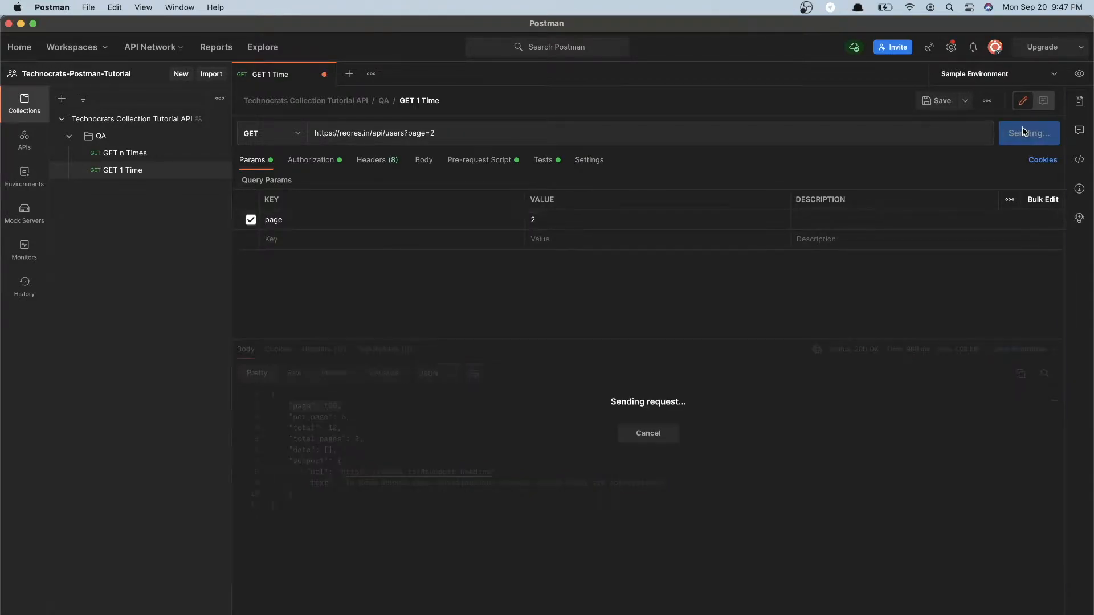
scroll(354, 462, "down", 10)
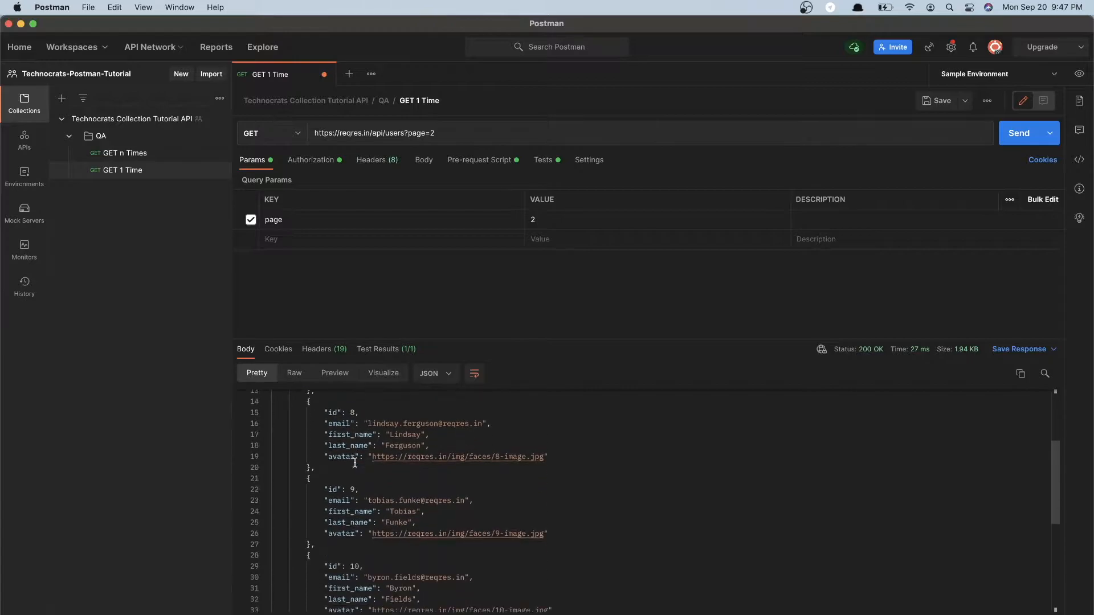
scroll(368, 439, "up", 10)
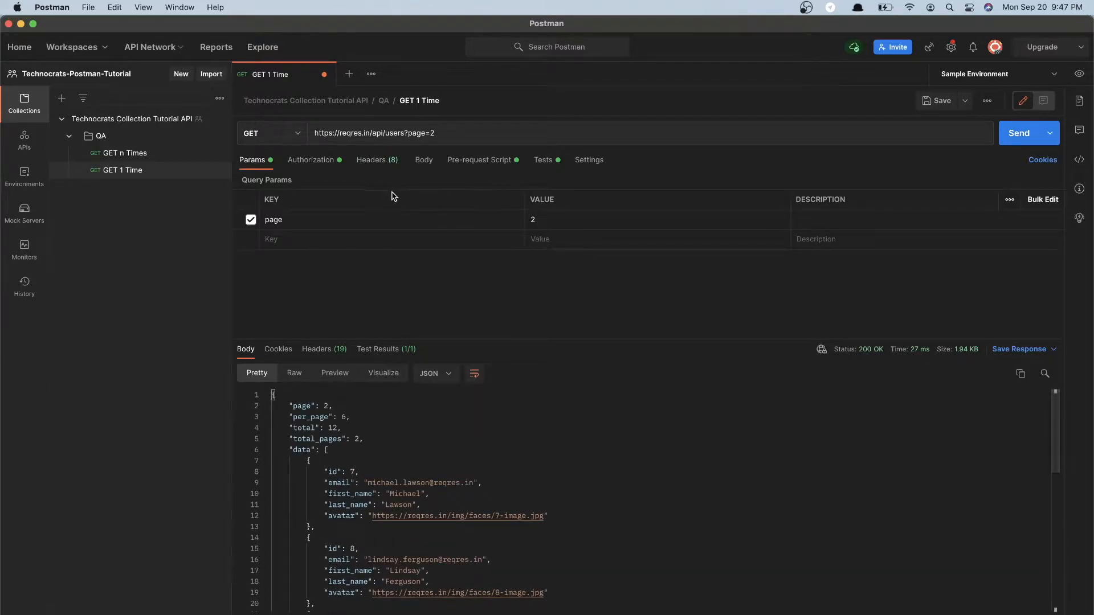
left_click(433, 132)
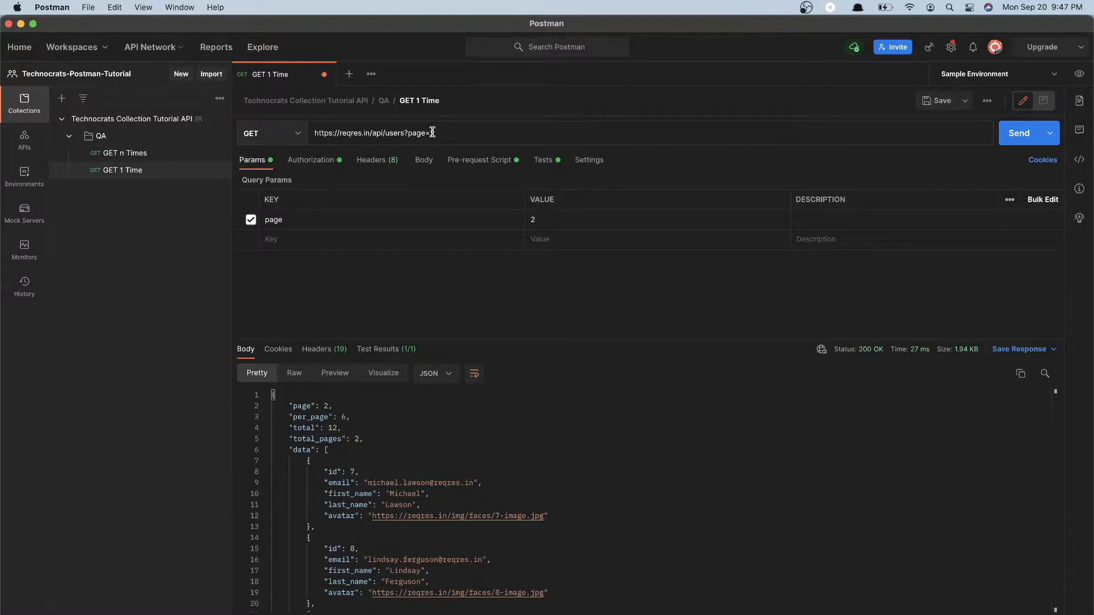
left_click_drag(289, 405, 333, 482)
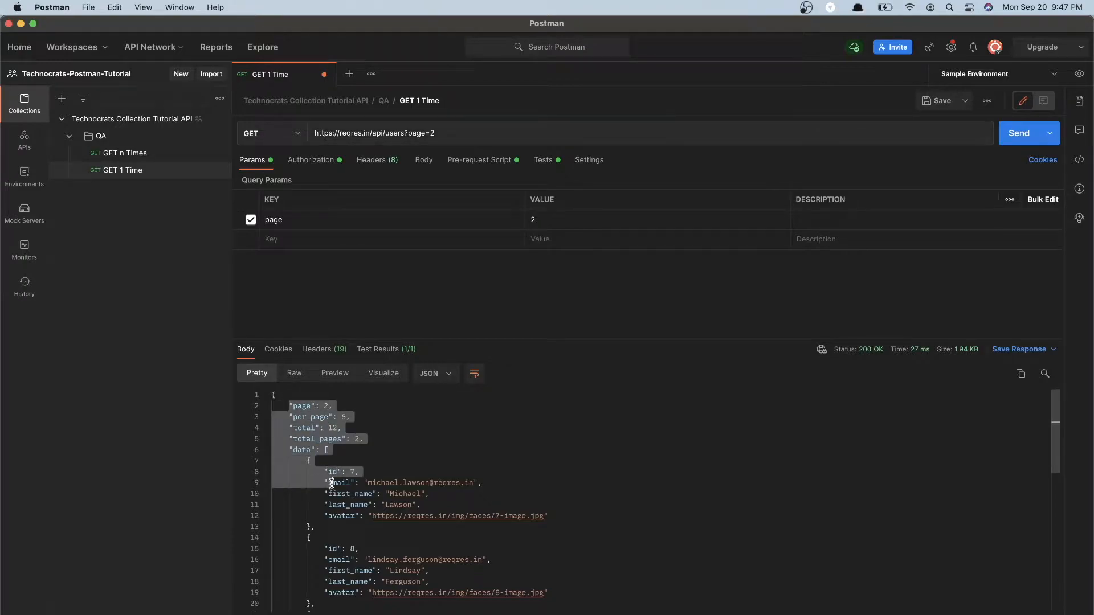
left_click(563, 219)
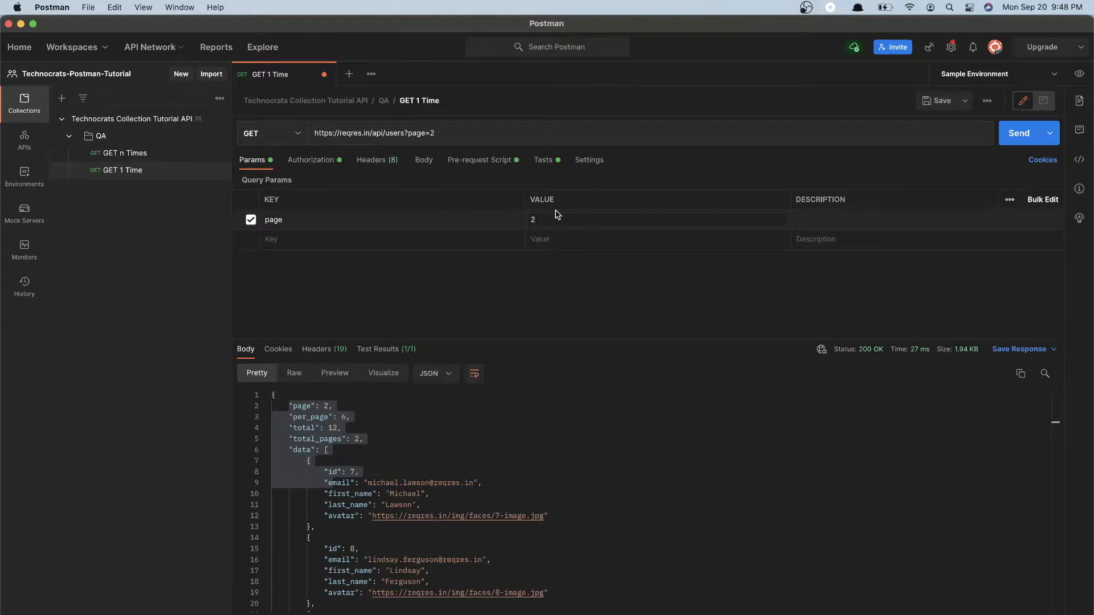
Examine the GET 1 Time test script that checks the response status code against 200
left_click(543, 160)
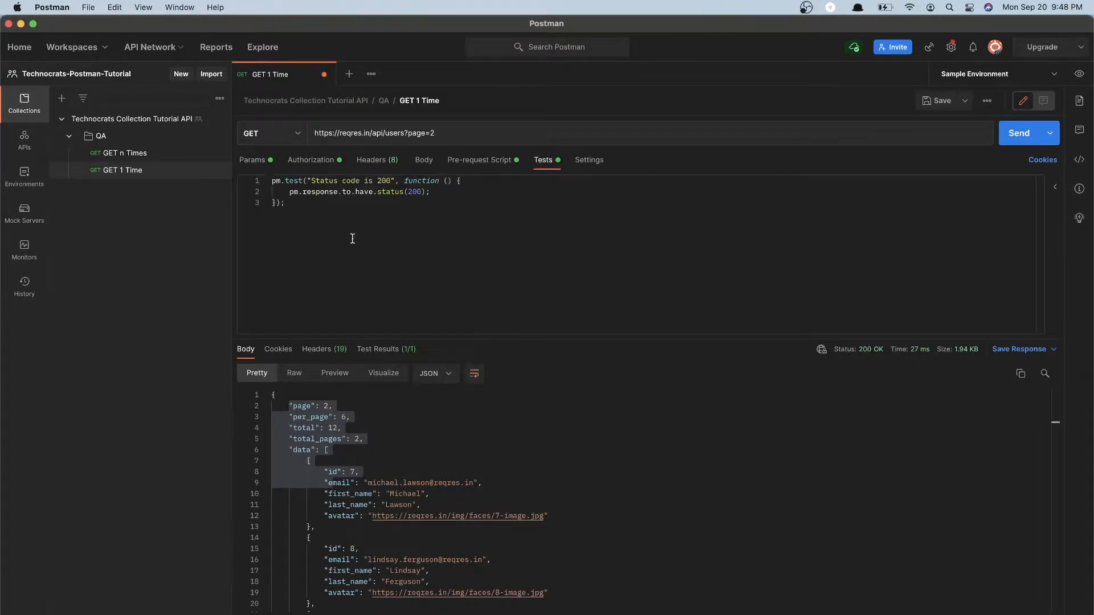
left_click_drag(300, 214, 246, 181)
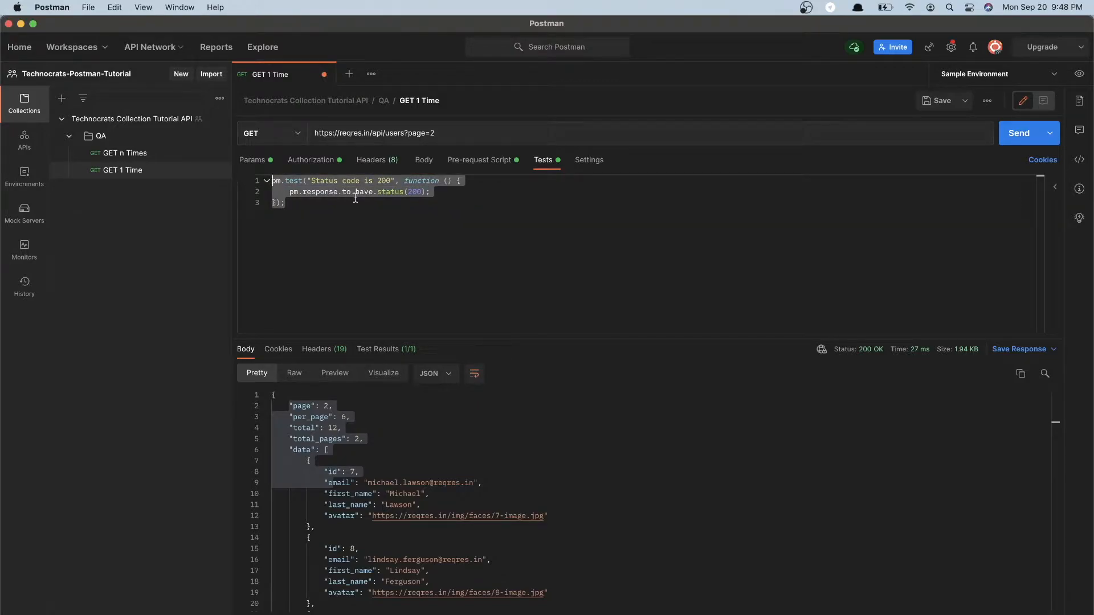
double_click(415, 192)
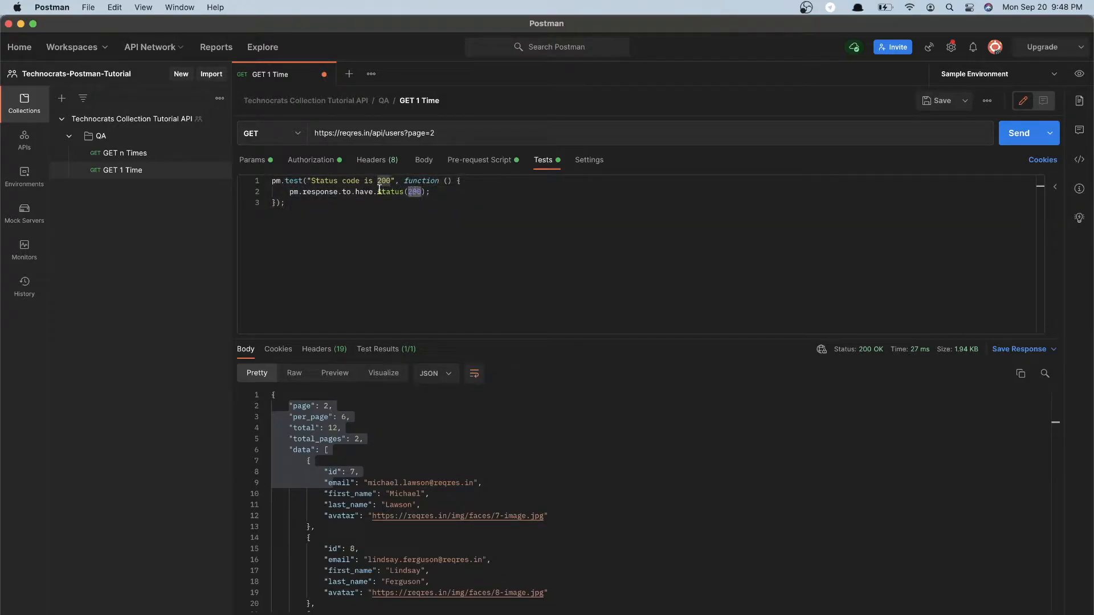
left_click_drag(321, 205, 272, 182)
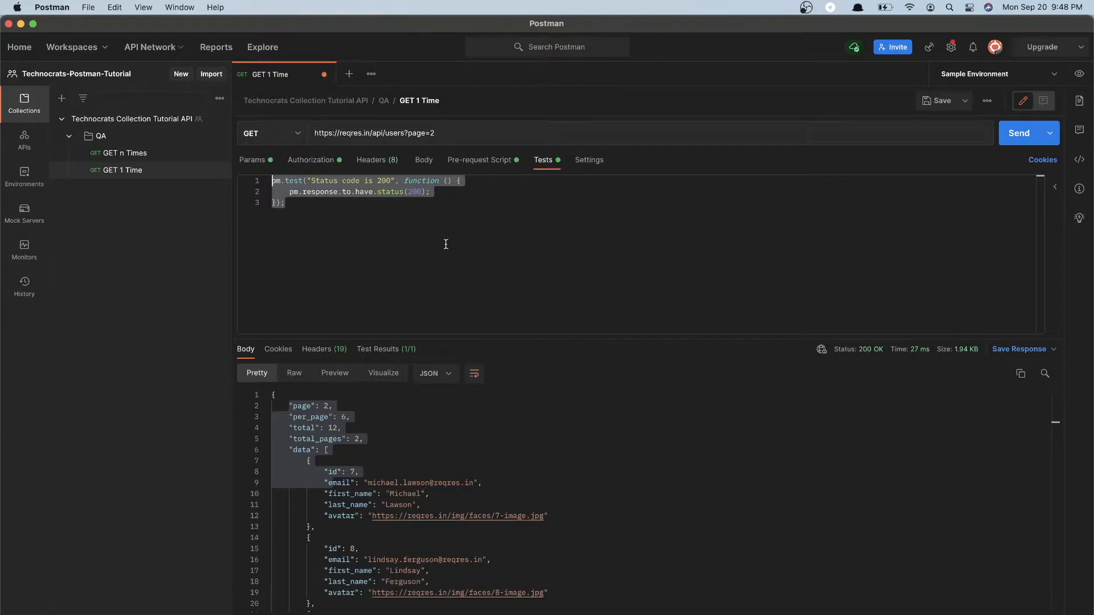
left_click(447, 243)
Review the page value in the GET 1 Time URL alongside its query parameters and test script, and enlarge the response area
left_click(259, 163)
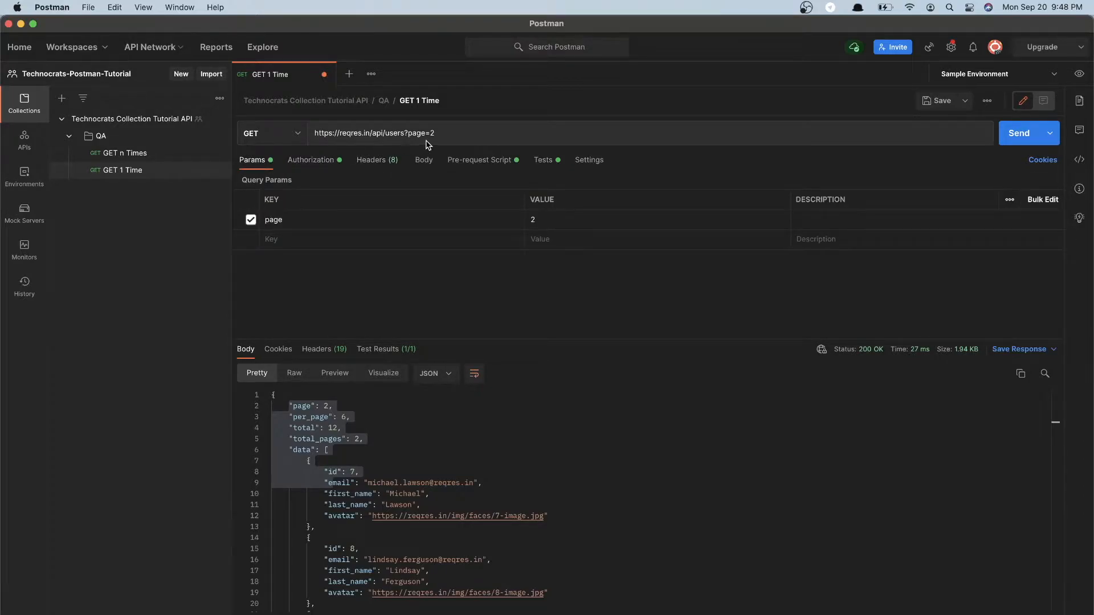
left_click(446, 134)
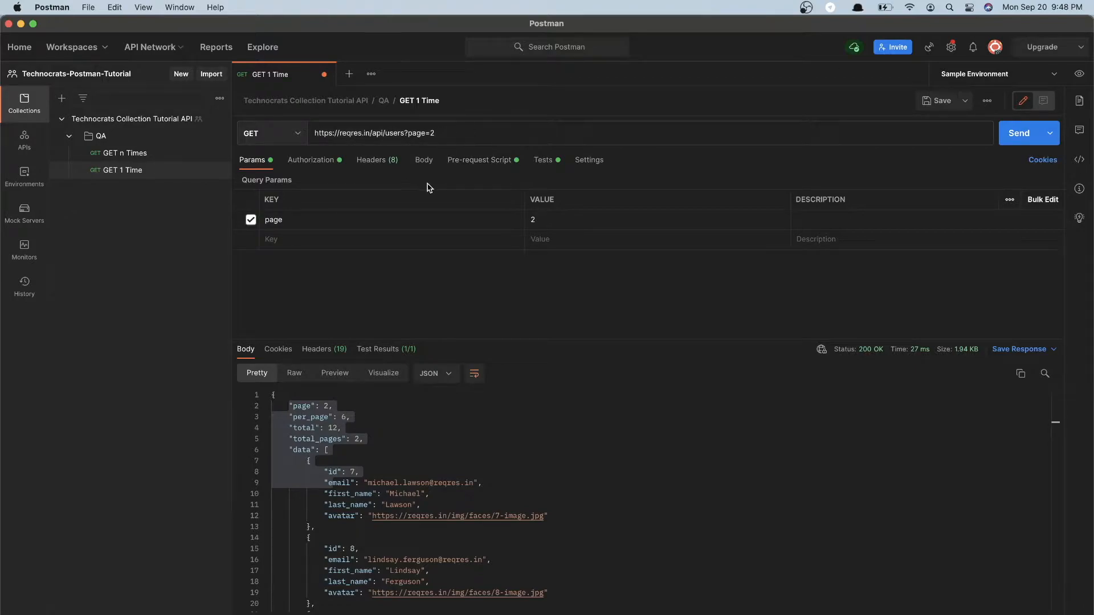
left_click(306, 164)
left_click(259, 162)
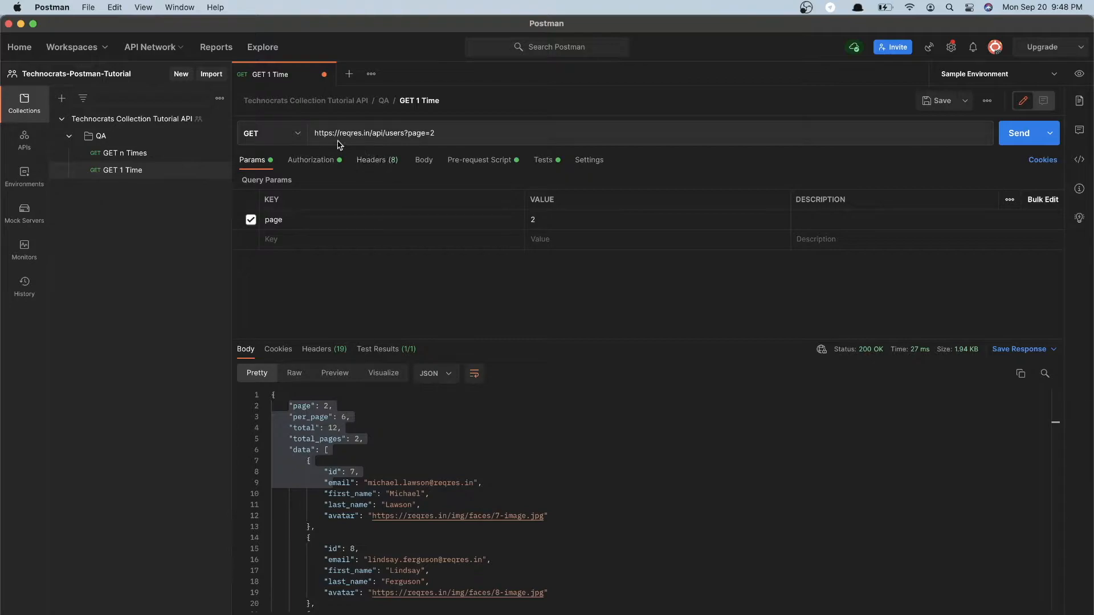
left_click(455, 132)
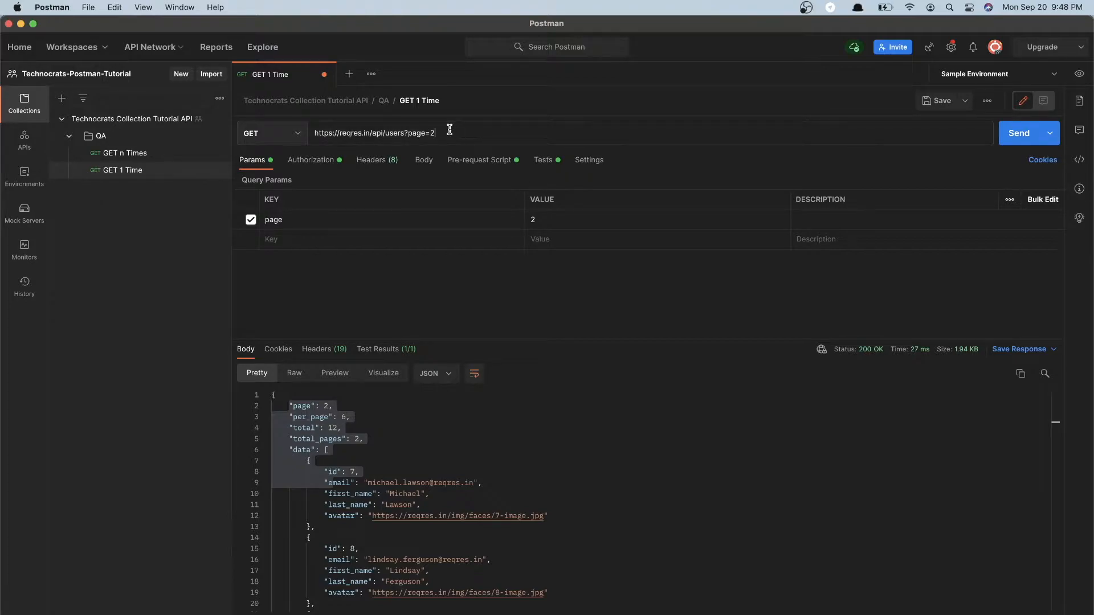
double_click(432, 133)
left_click(549, 161)
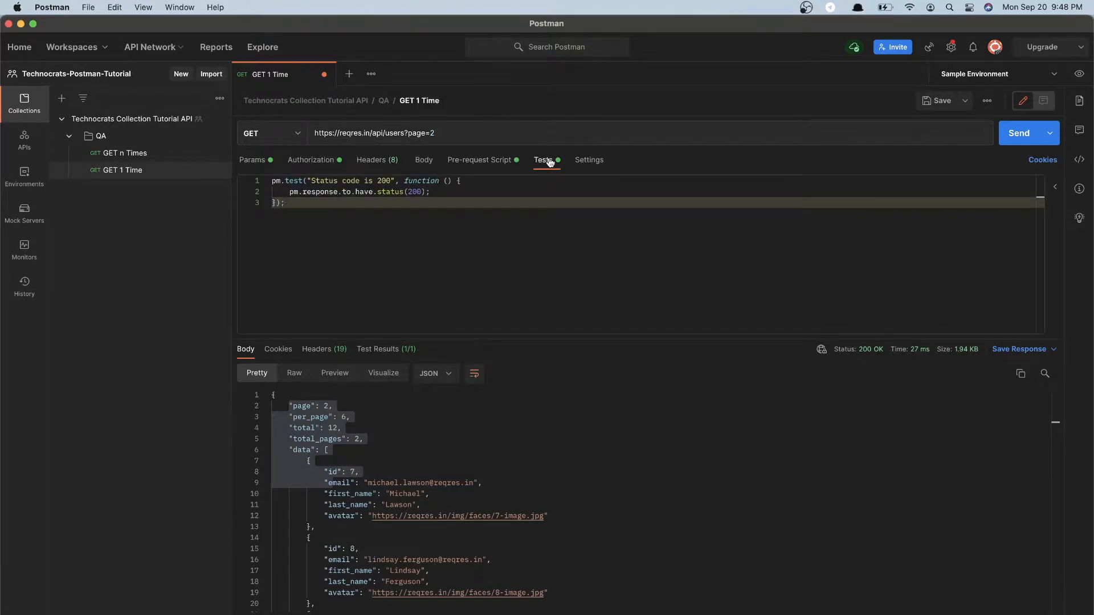
left_click(261, 168)
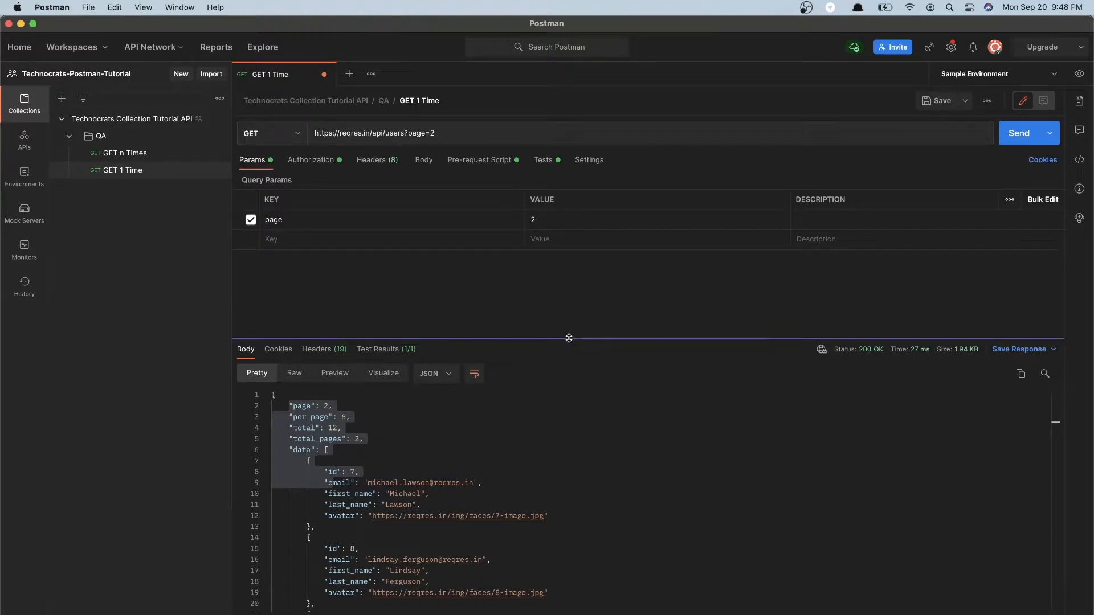
left_click_drag(568, 331, 567, 303)
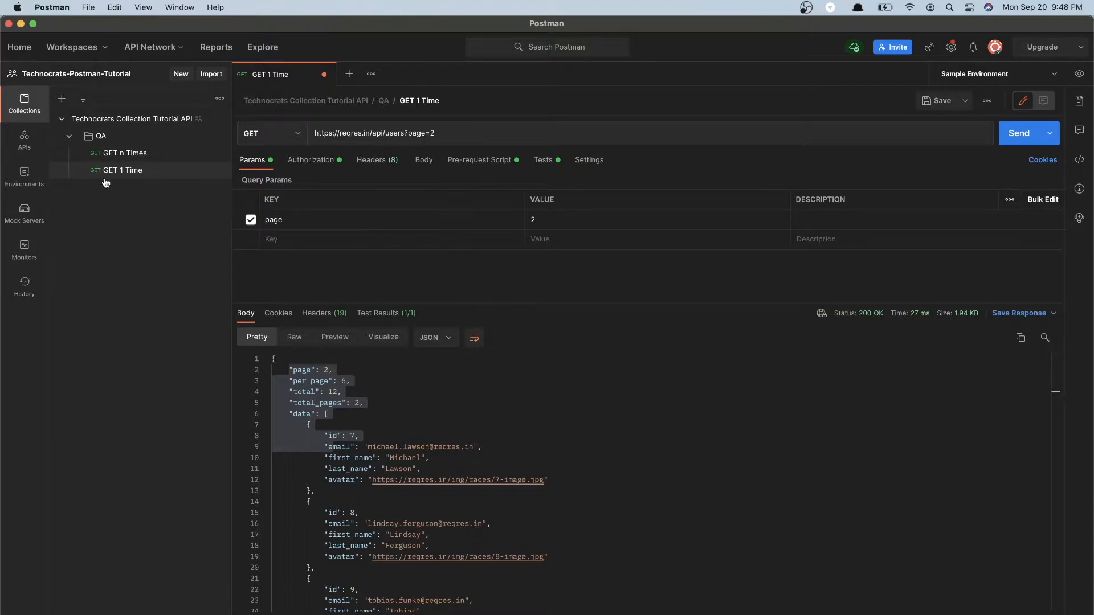
Open the GET n Times request and examine how the {{pageVal}} variable supplies the page parameter in its URL and query parameters
left_click(122, 160)
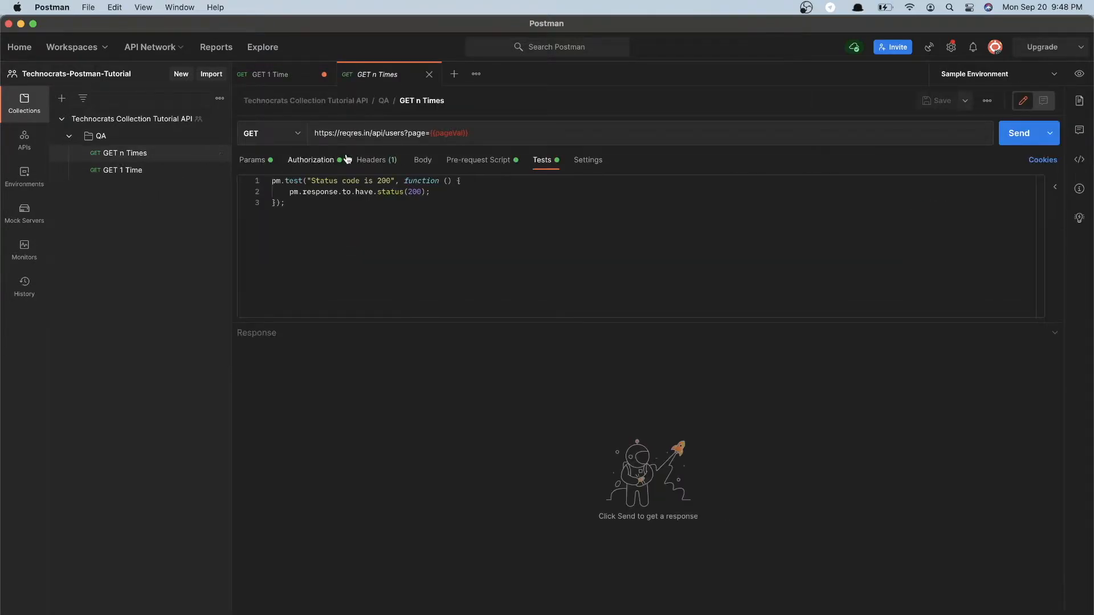
left_click(252, 160)
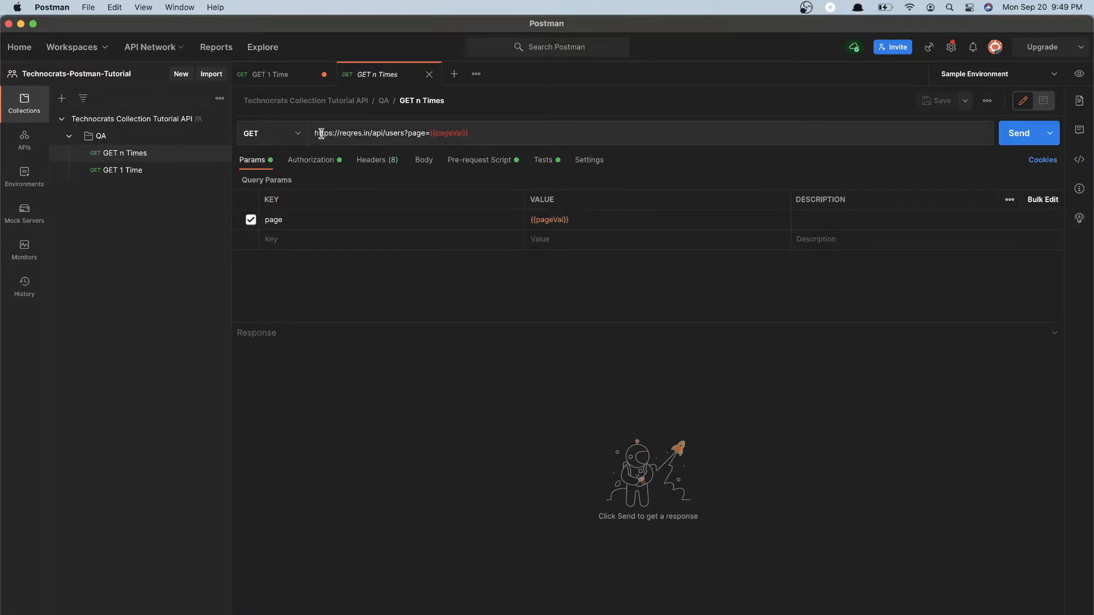
left_click_drag(315, 133, 424, 134)
left_click(423, 133)
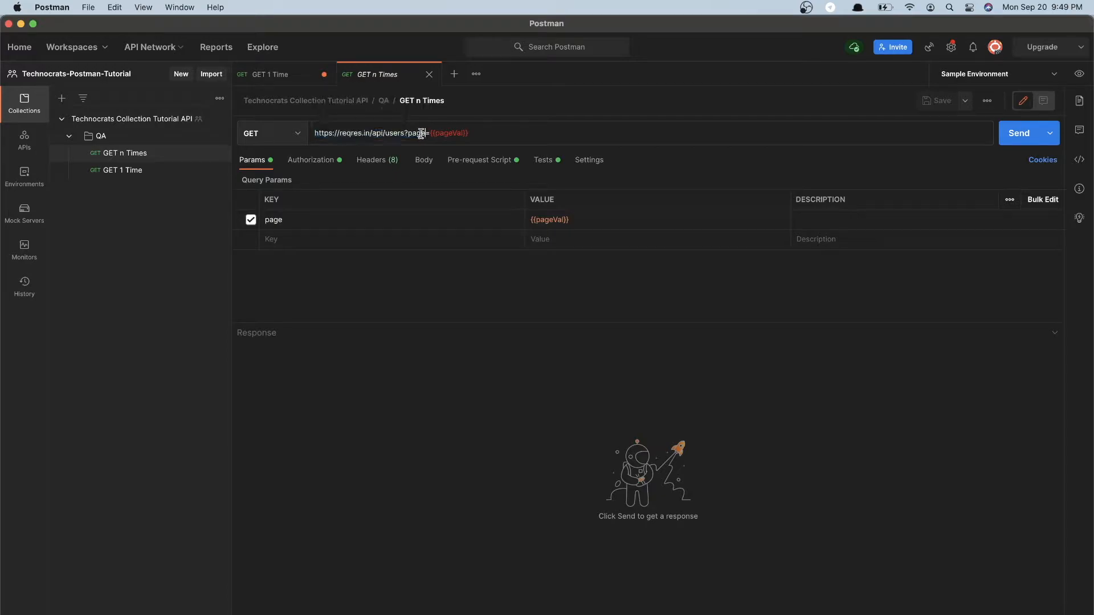
mouse_move(408, 133)
left_mouse_down()
mouse_move(470, 132)
mouse_move(427, 137)
left_mouse_up()
left_click(482, 136)
left_click(430, 137)
double_click(430, 137)
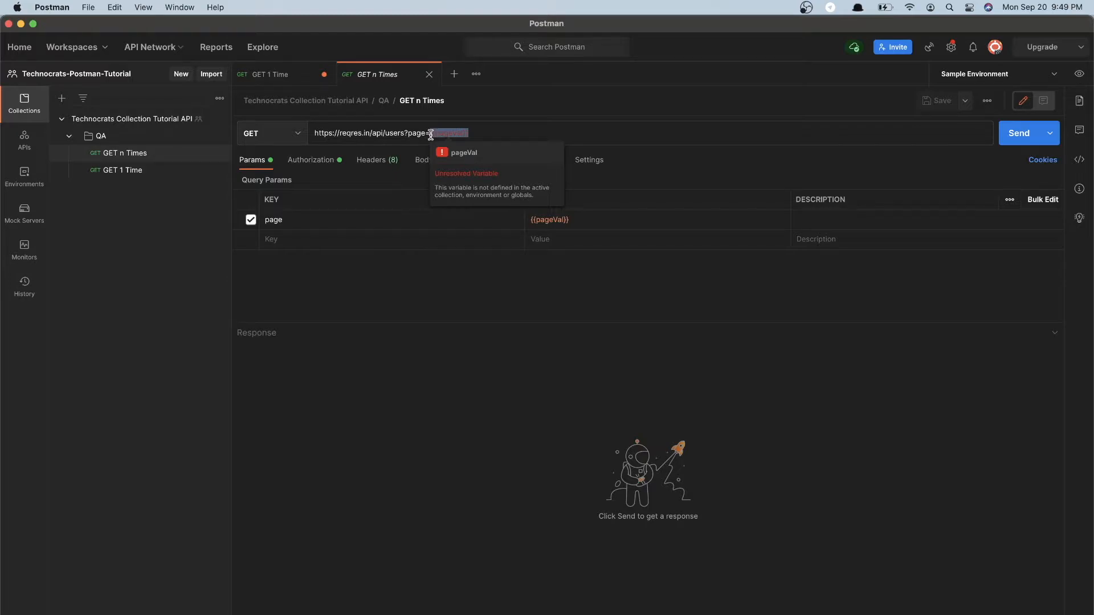
double_click(441, 136)
left_click(484, 132)
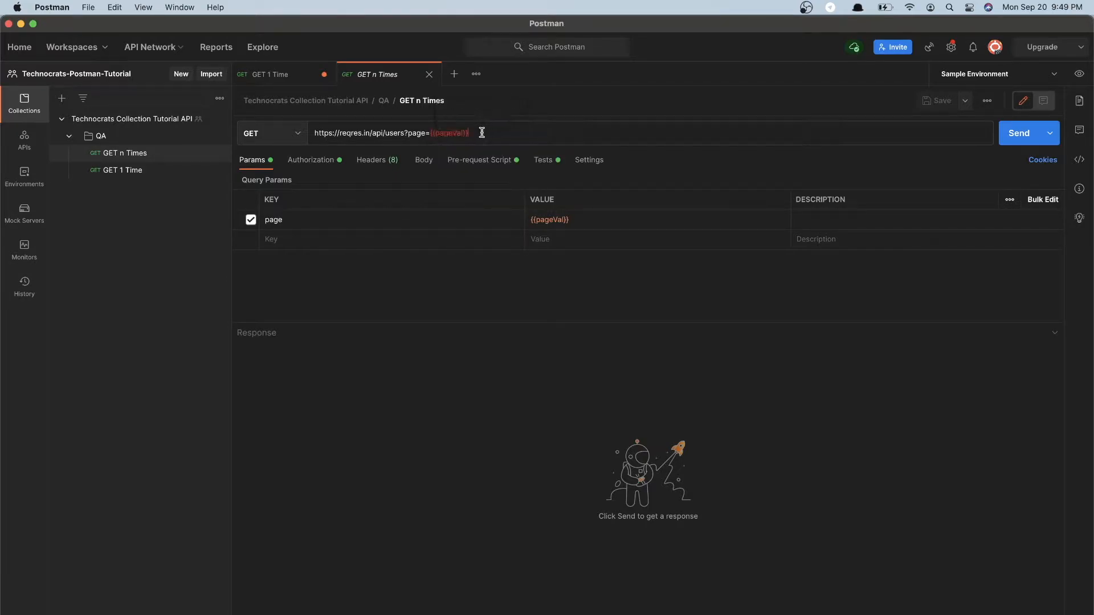
left_click_drag(476, 137, 431, 137)
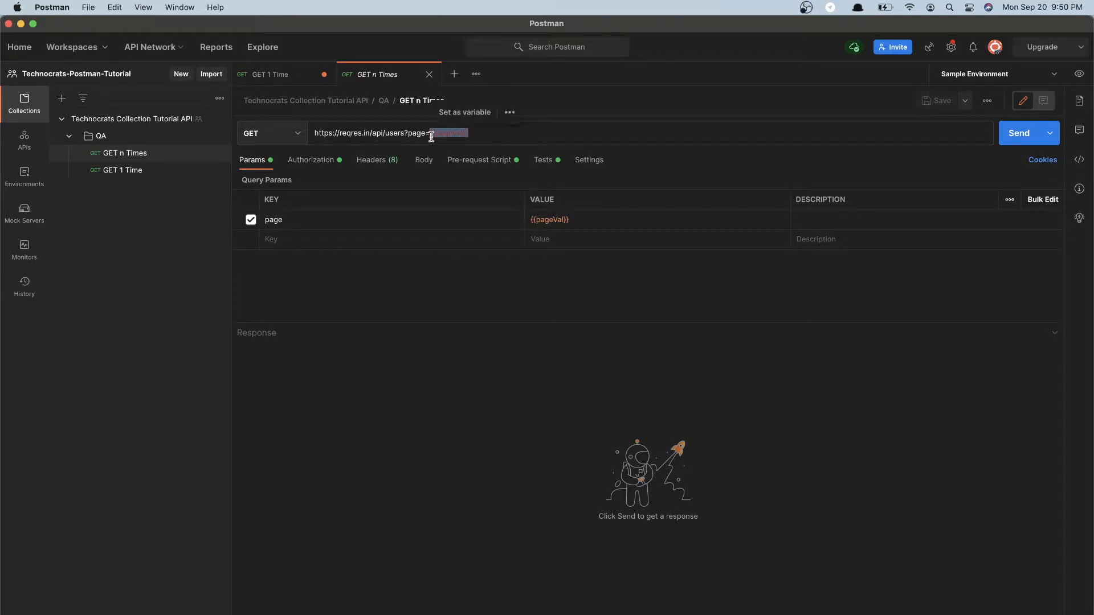
left_click(576, 223)
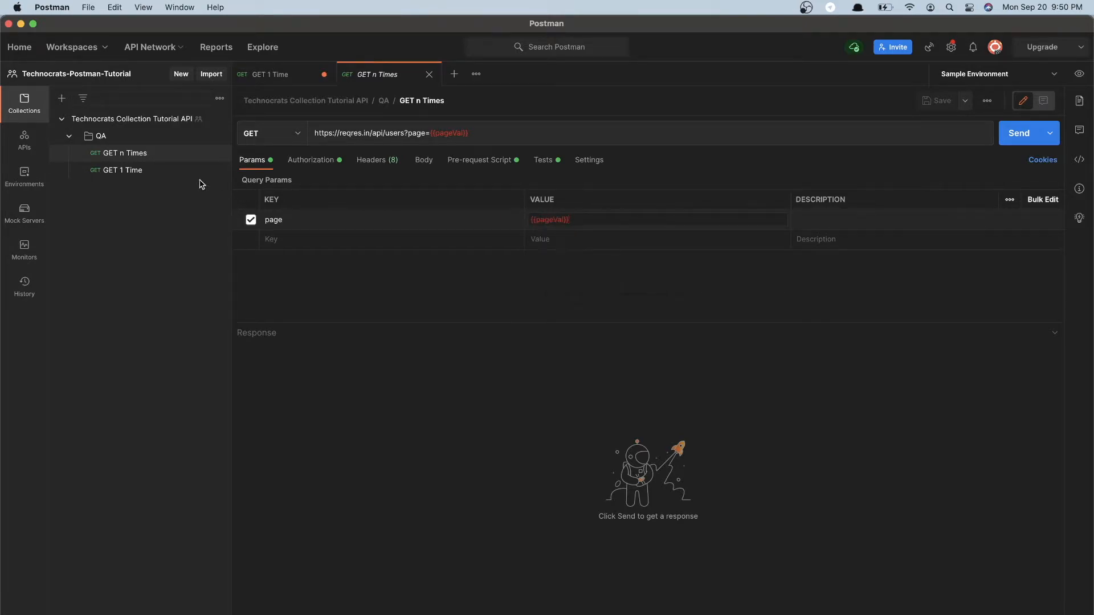
Open the collection runner for the QA folder and exclude the GET 1 Time request from the run
left_click(176, 142)
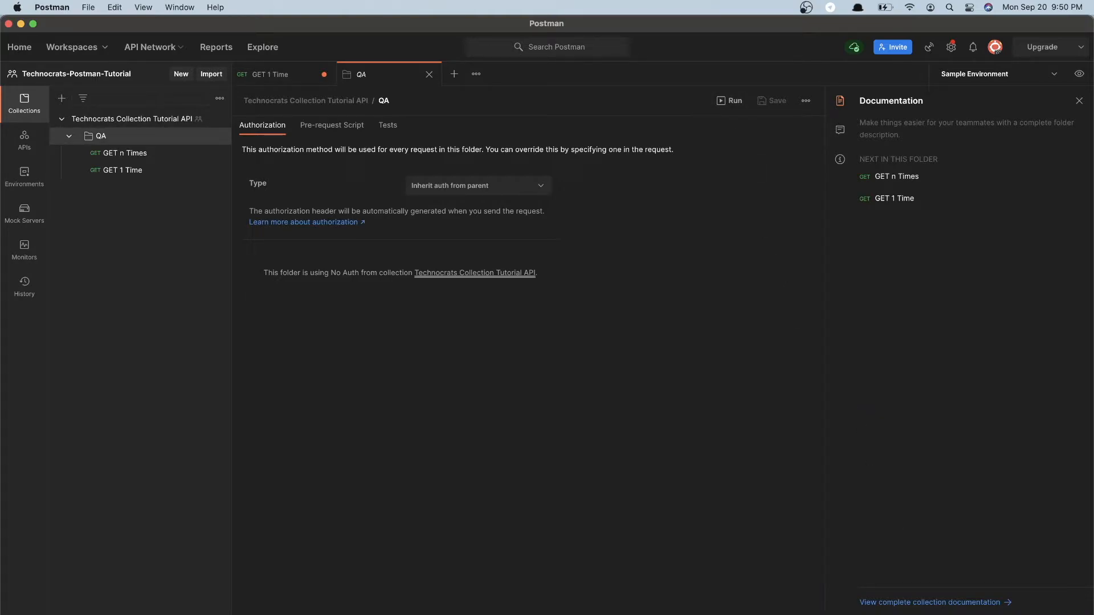
left_click(731, 101)
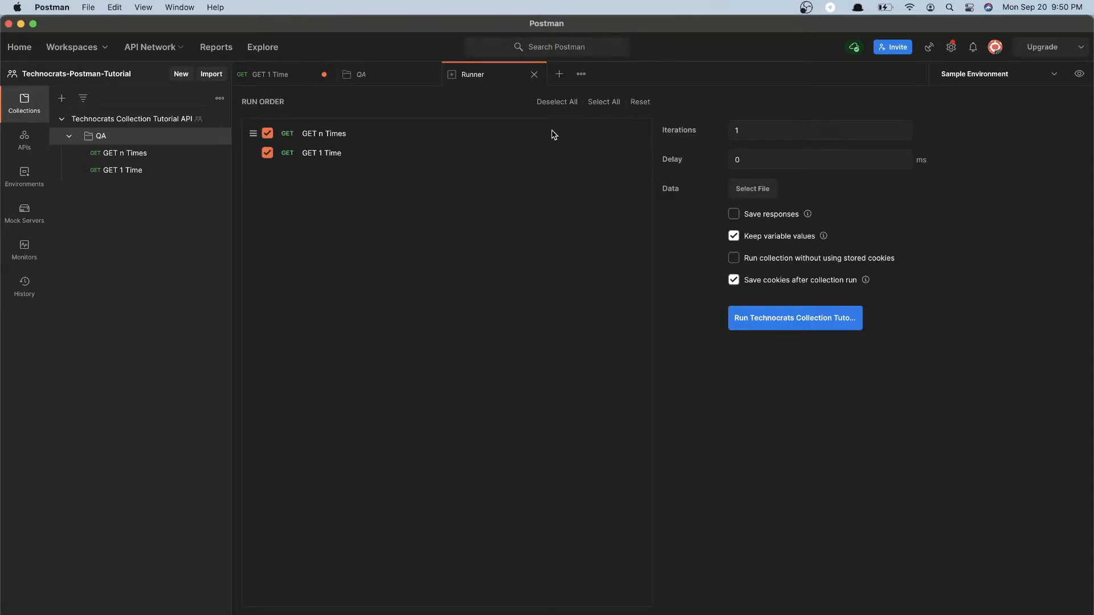
left_click(268, 156)
Compare the GET 1 Time and GET n Times requests with the runner's run order
left_click(273, 82)
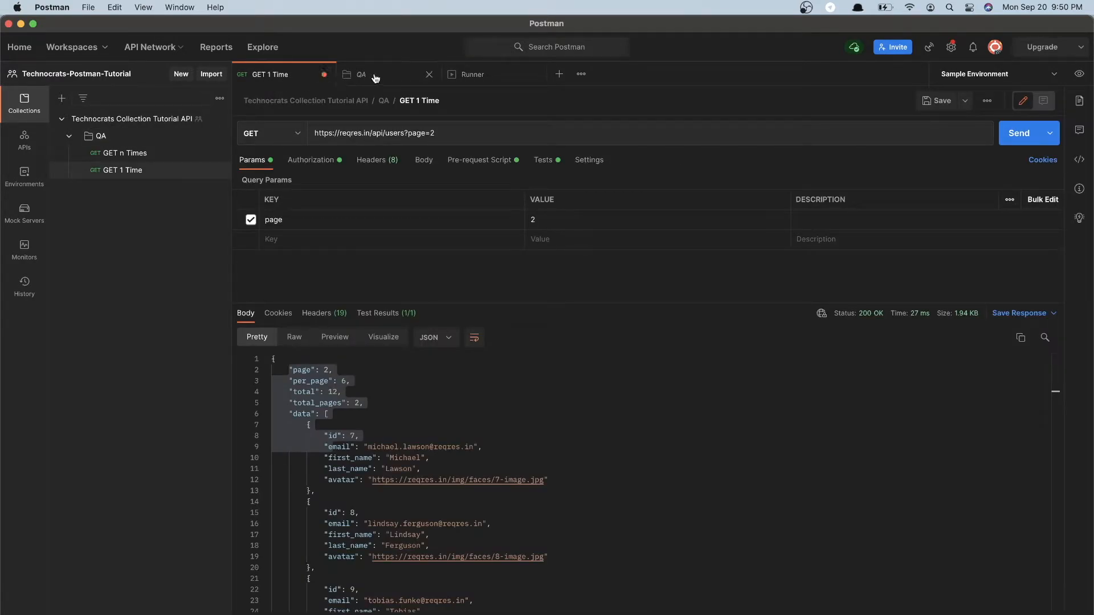
left_click(470, 75)
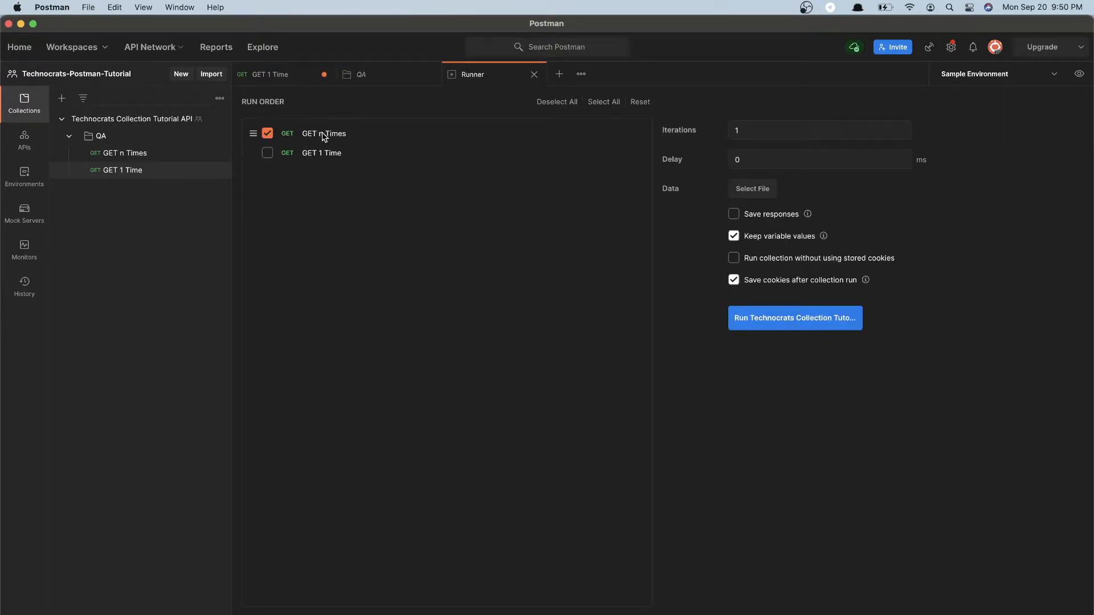
left_click(141, 154)
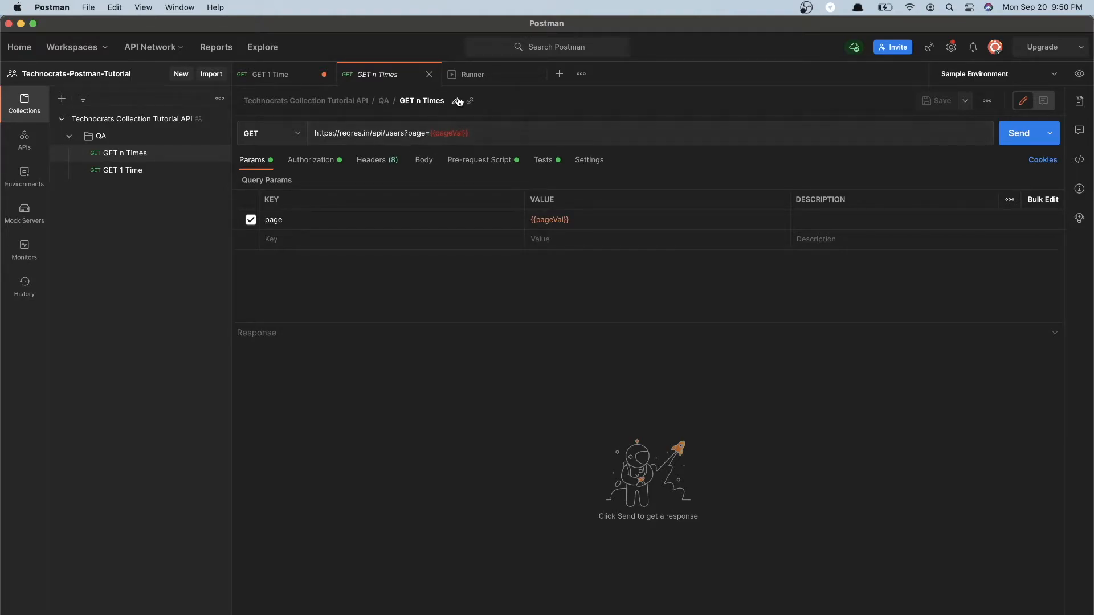
left_click(471, 80)
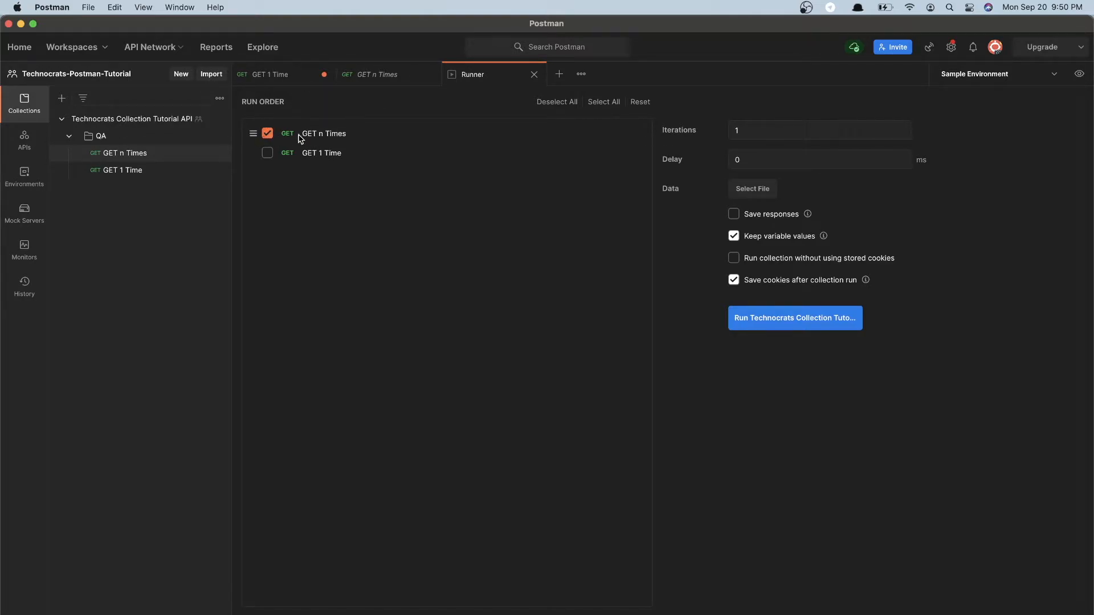
left_click(380, 76)
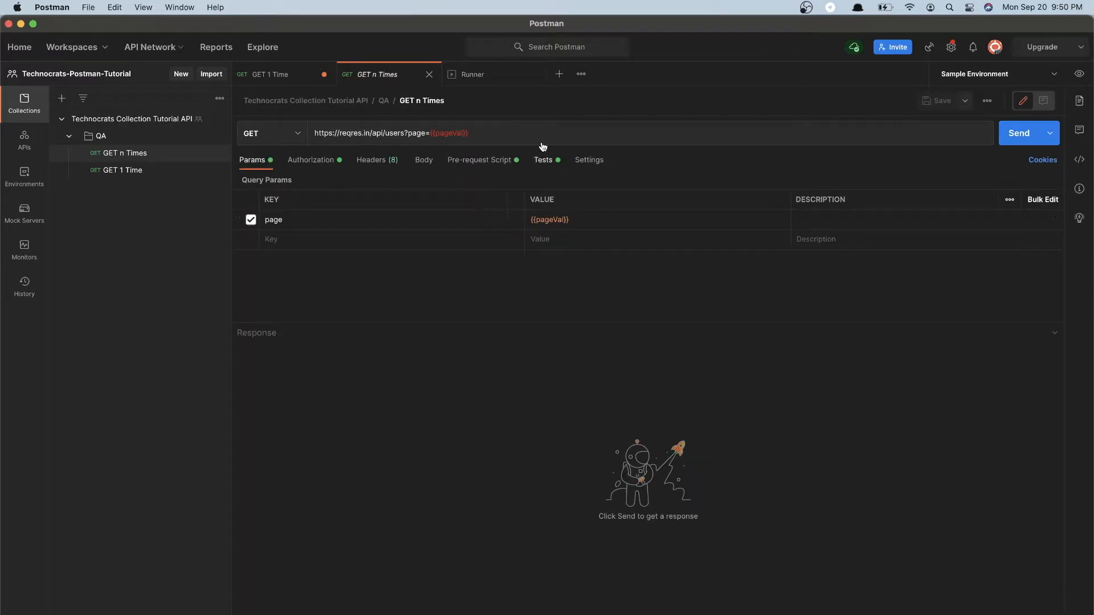
Return to the collection runner and review its iterations, delay and data file settings
left_click(505, 78)
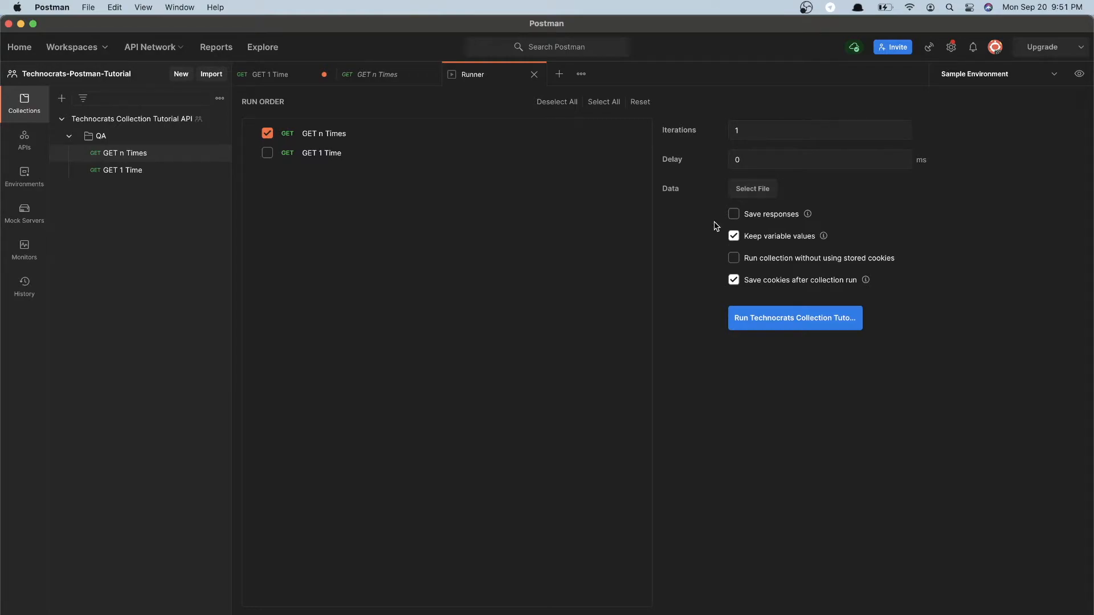
left_click_drag(761, 132, 693, 134)
left_click(740, 161)
left_click_drag(758, 158, 713, 165)
left_click_drag(763, 161, 700, 163)
left_click(664, 194)
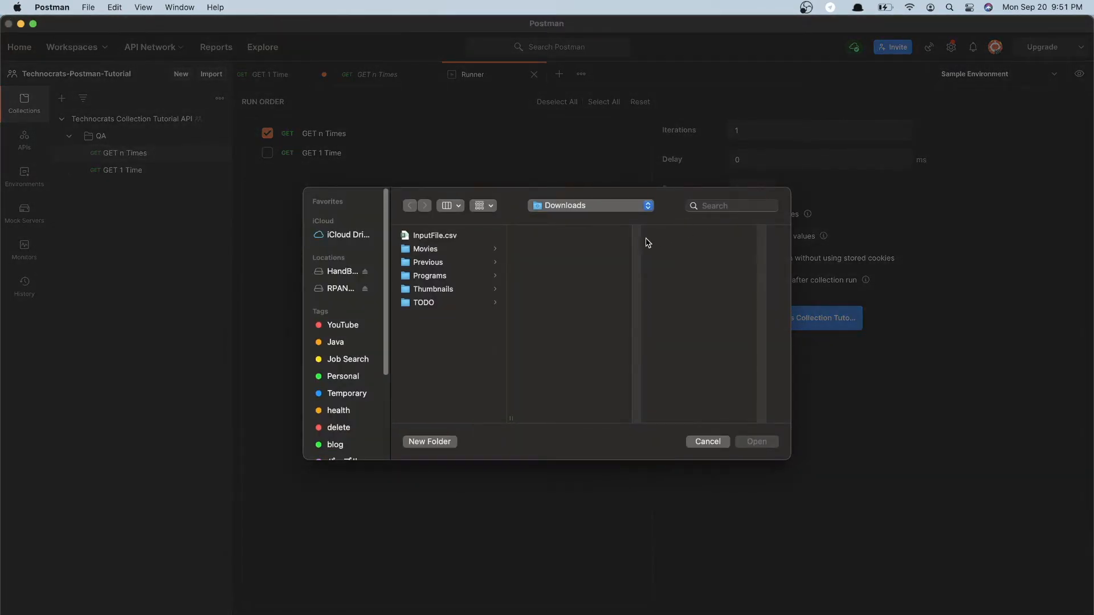
Open InputFile.csv from the Downloads folder in Excel and examine the page values under its pageVal header
left_click(441, 237)
right_click(440, 238)
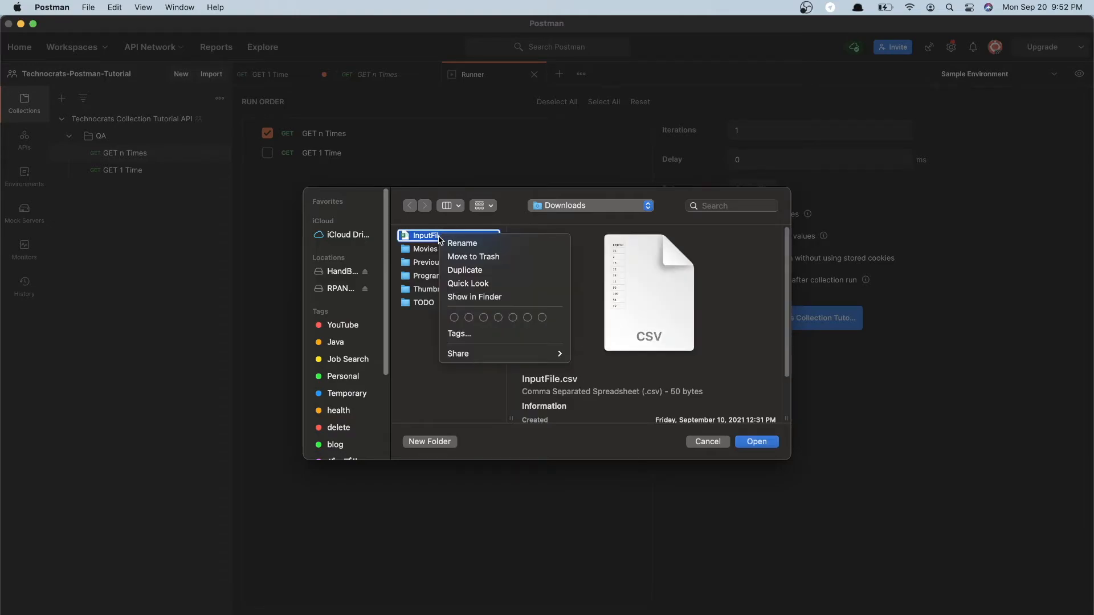
key("Escape")
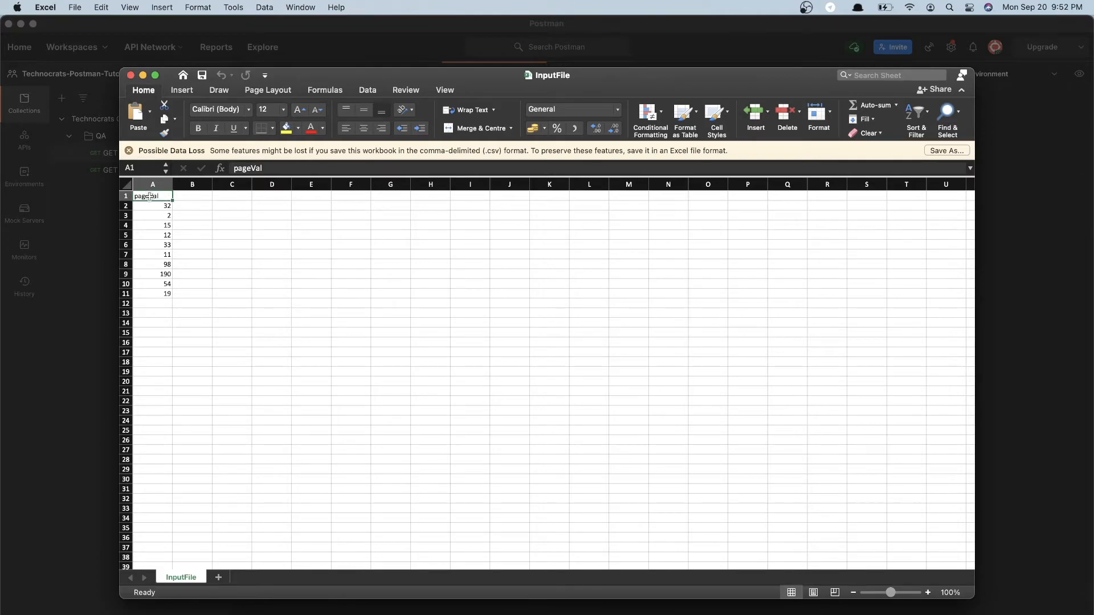
left_click_drag(157, 205, 160, 291)
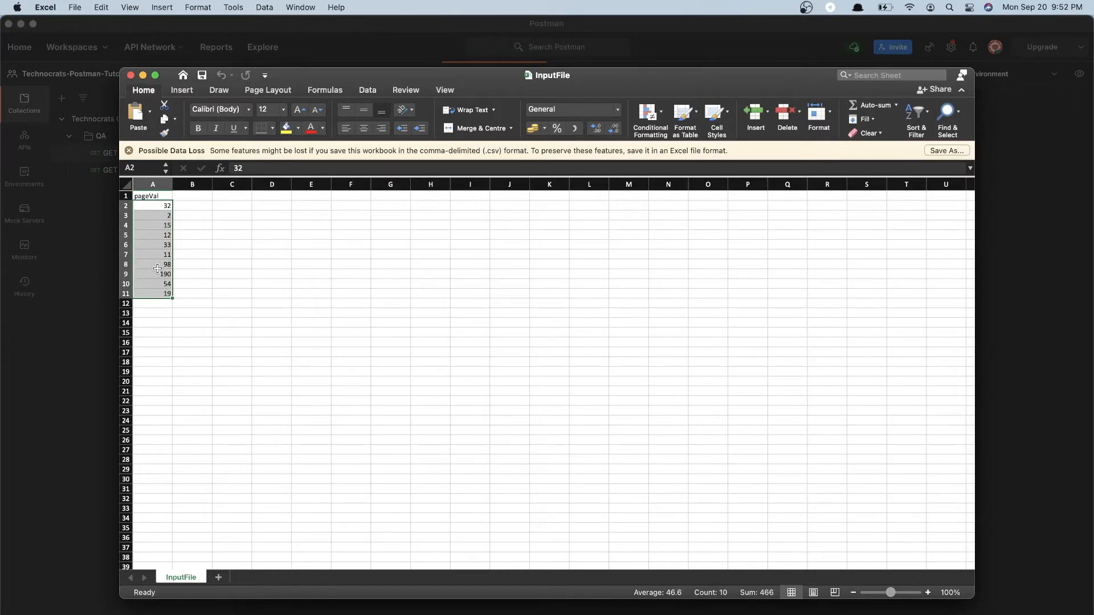
left_click(157, 206)
left_click(159, 215)
left_click(160, 224)
left_click(159, 235)
left_click(160, 244)
left_click(160, 256)
left_click(159, 264)
left_click(159, 274)
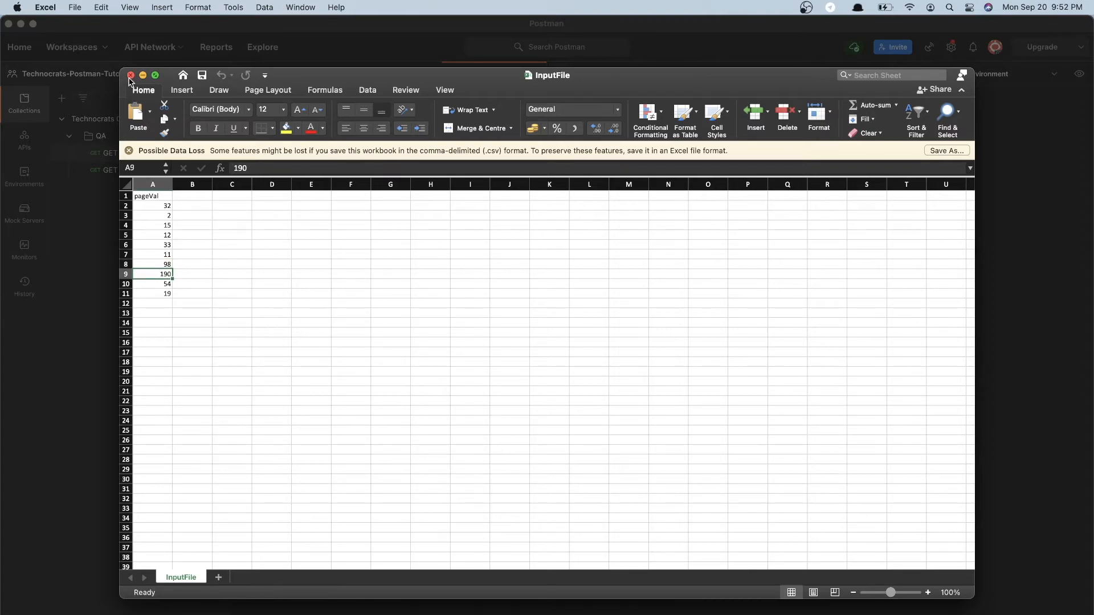
left_click(143, 80)
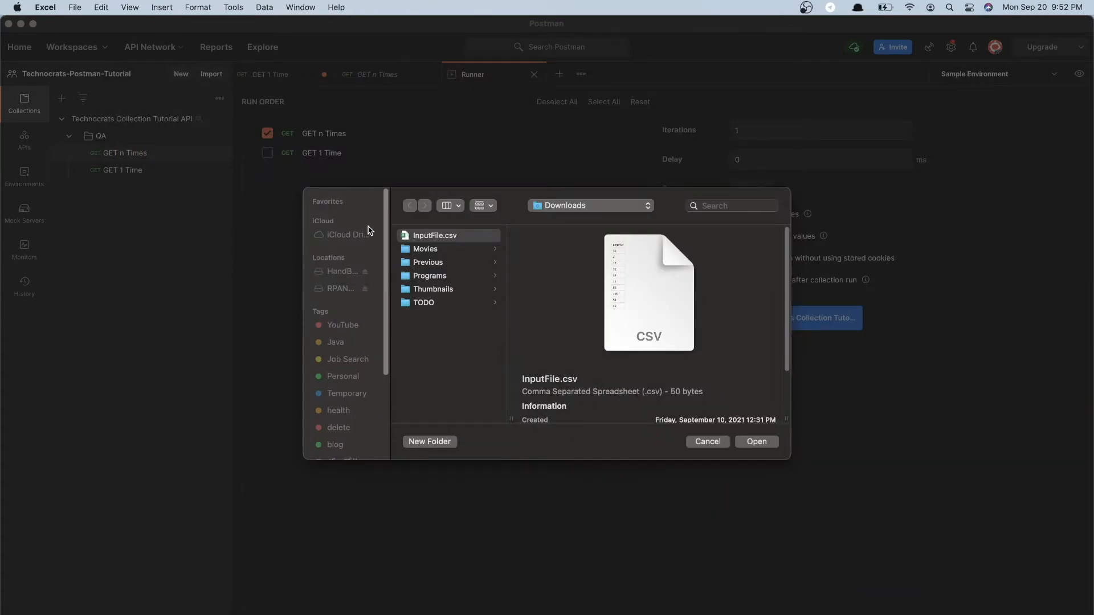
Load InputFile.csv as the runner's data file and keep text/csv as the data file type
left_click(429, 236)
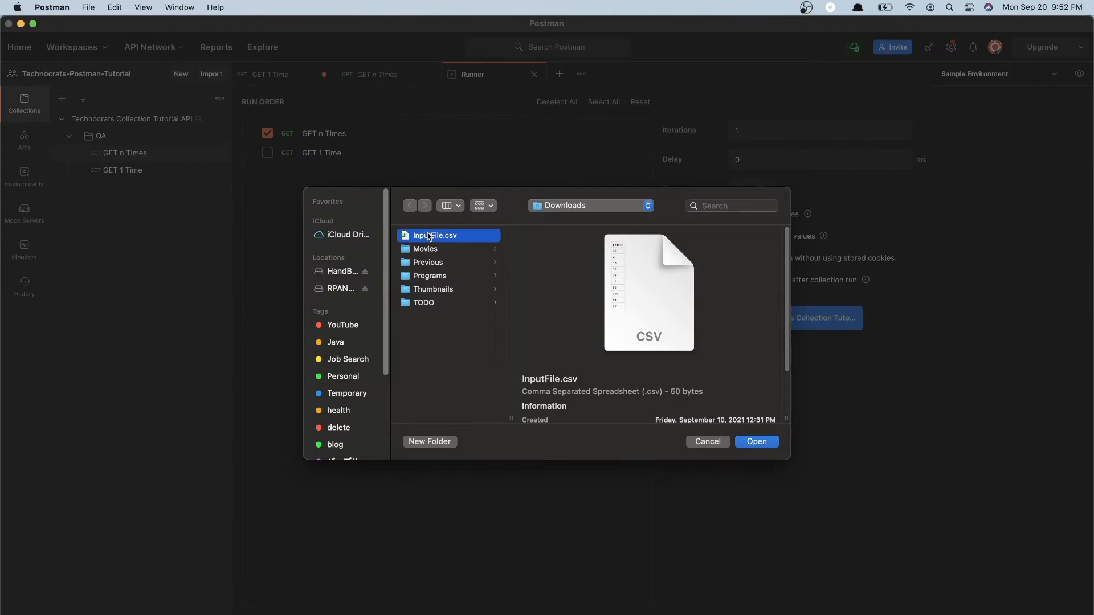
left_click(756, 442)
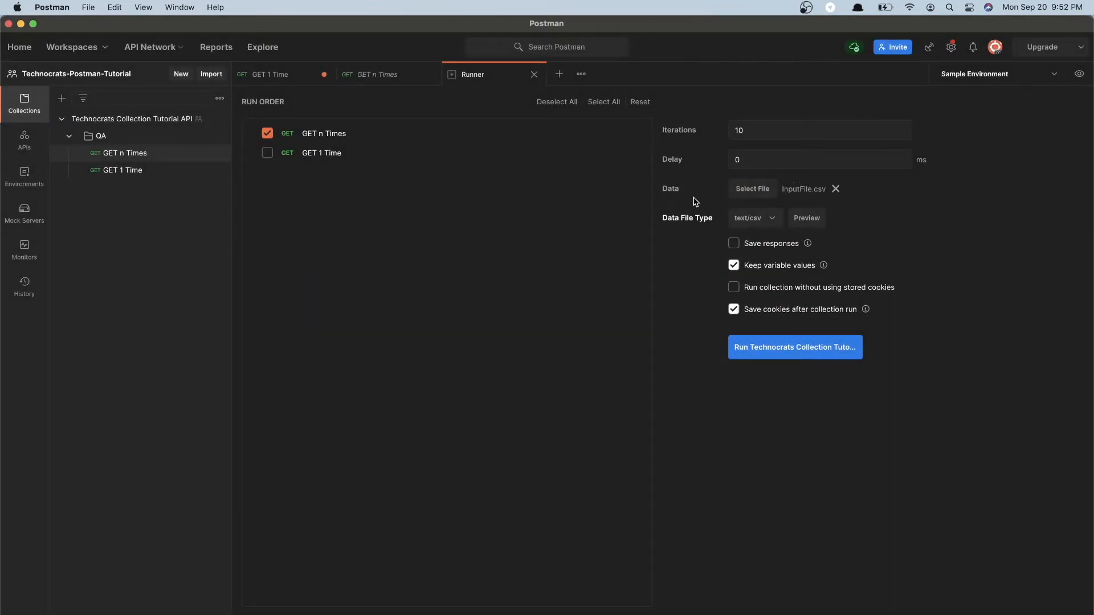
left_click(737, 220)
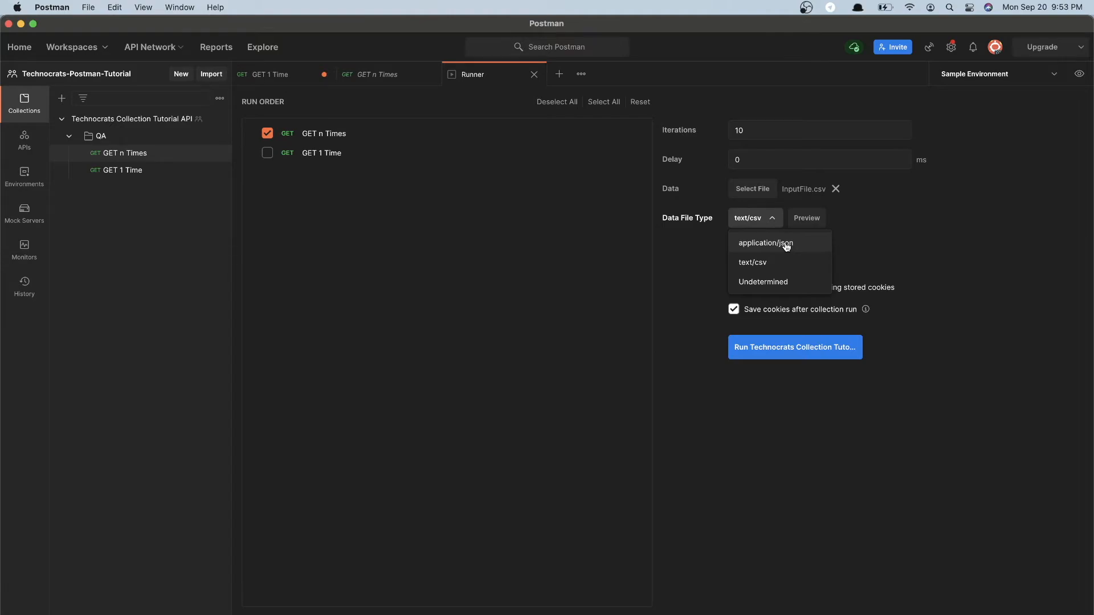
left_click(772, 265)
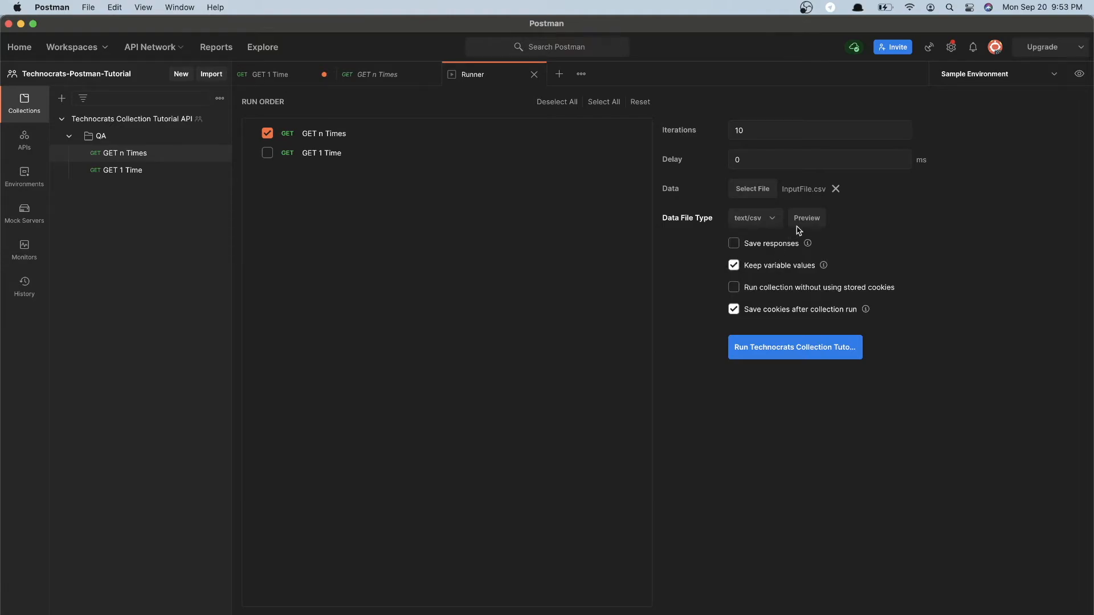
Preview the loaded data to check which pageVal value each iteration uses
left_click(809, 225)
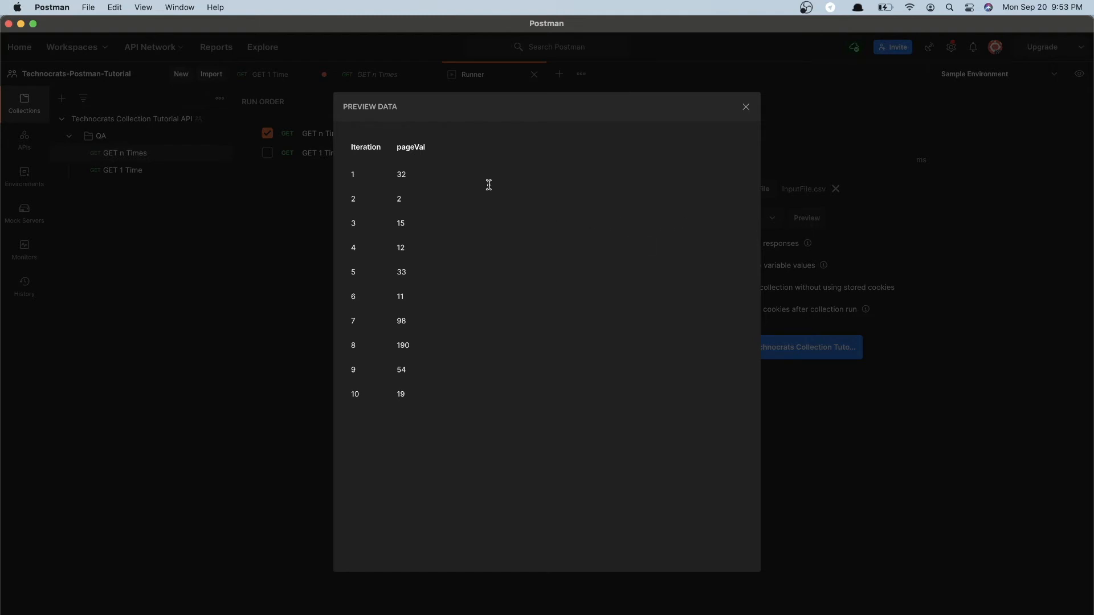
left_click_drag(354, 171, 453, 416)
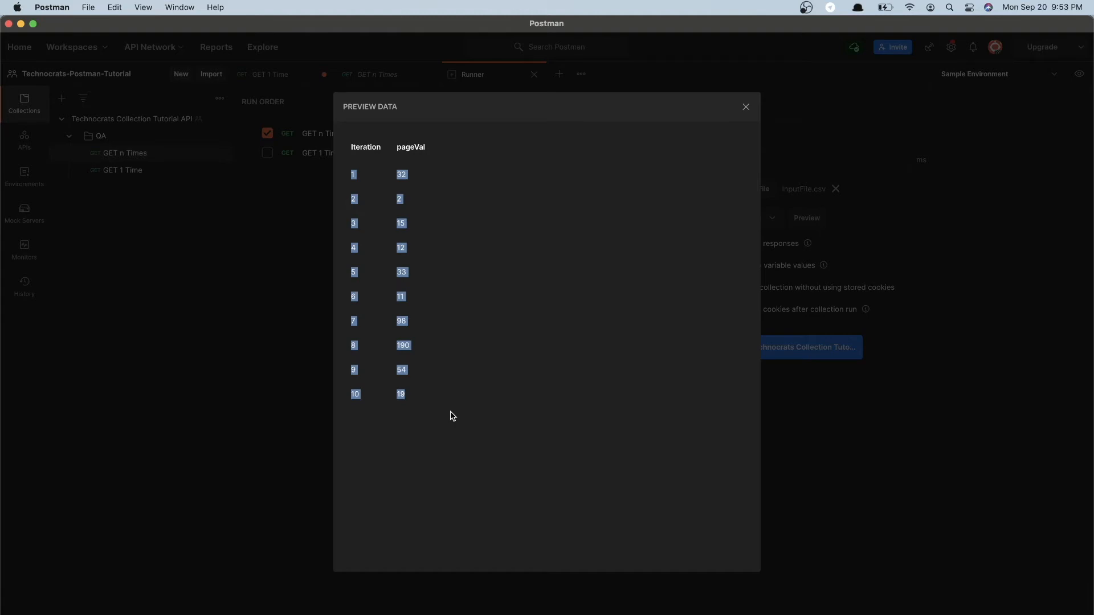
left_click(747, 106)
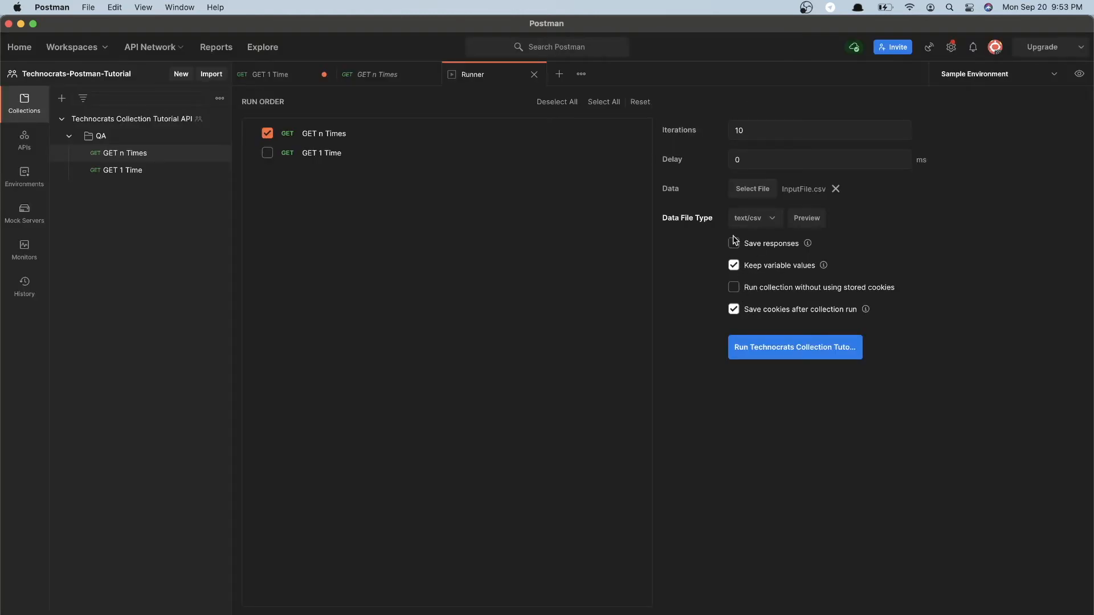
Run the collection with the loaded data file and show its requests in an enlarged console
left_click(778, 353)
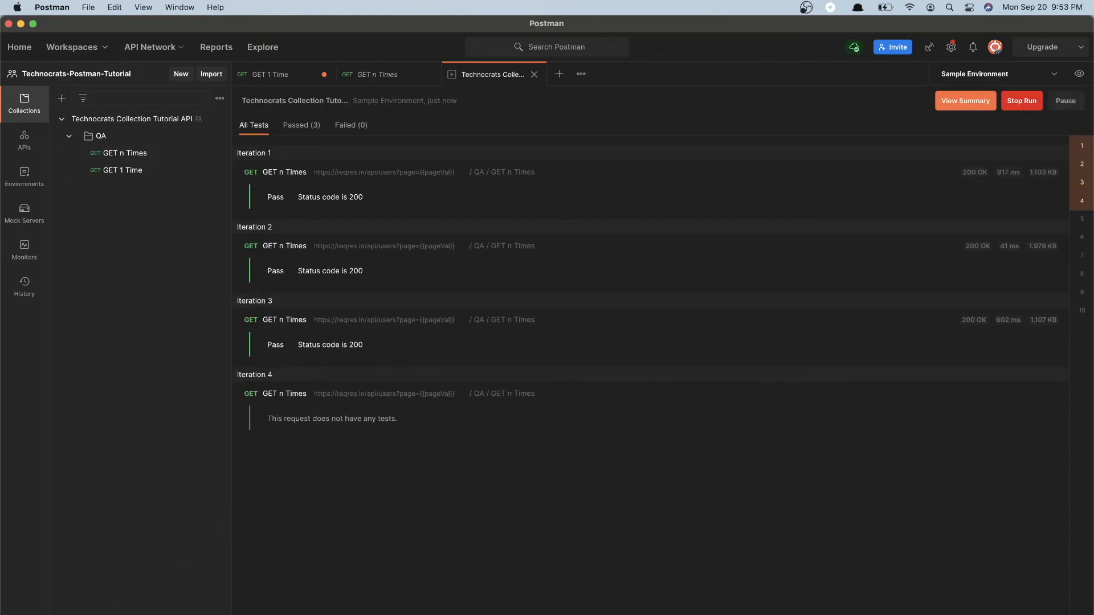
left_click(126, 605)
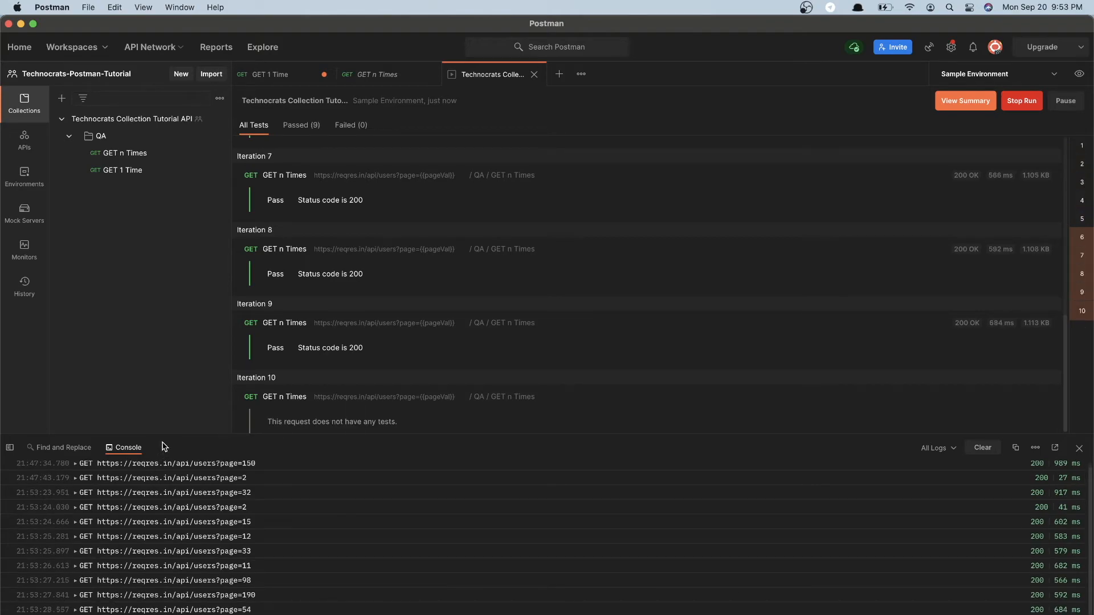
left_click_drag(164, 437, 172, 281)
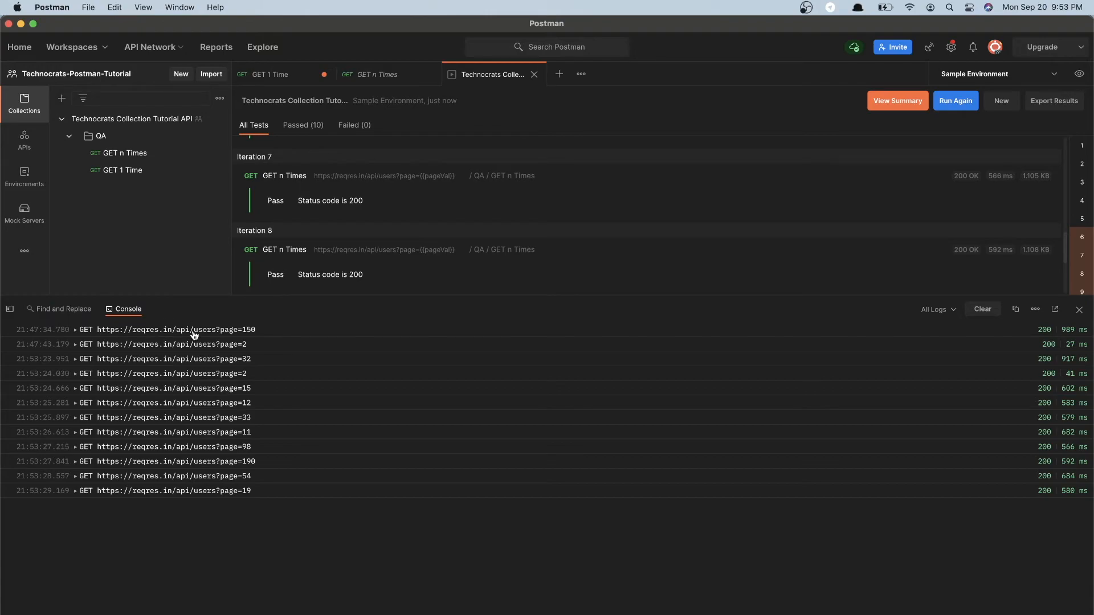
Review the {{pageVal}} variable in the GET n Times URL against the logged requests, and open the request's test script
left_click(408, 74)
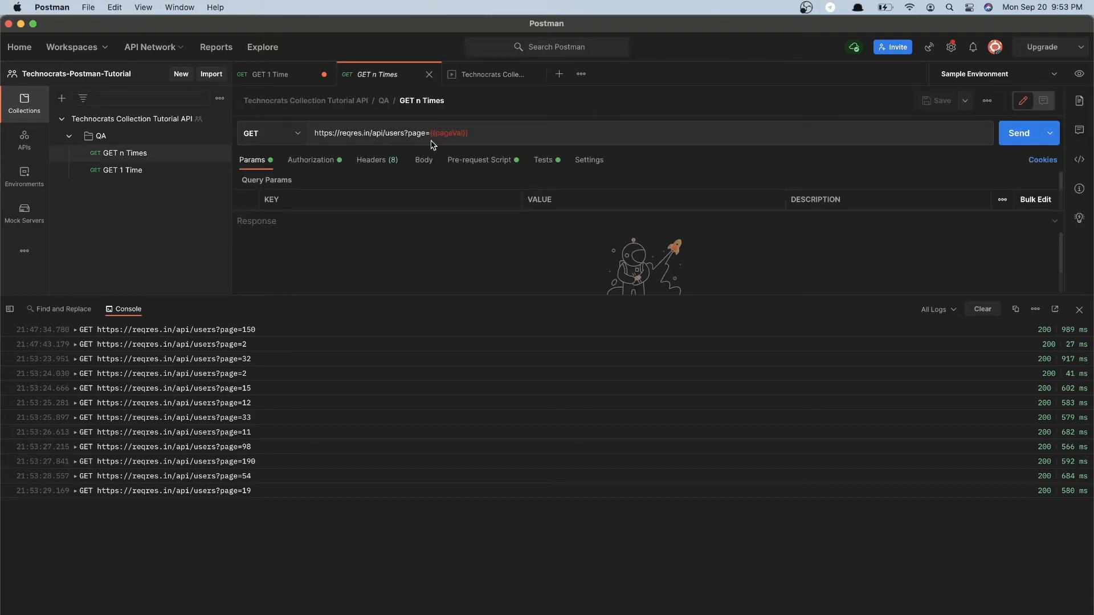
mouse_move(445, 133)
double_click(453, 133)
left_click(472, 135)
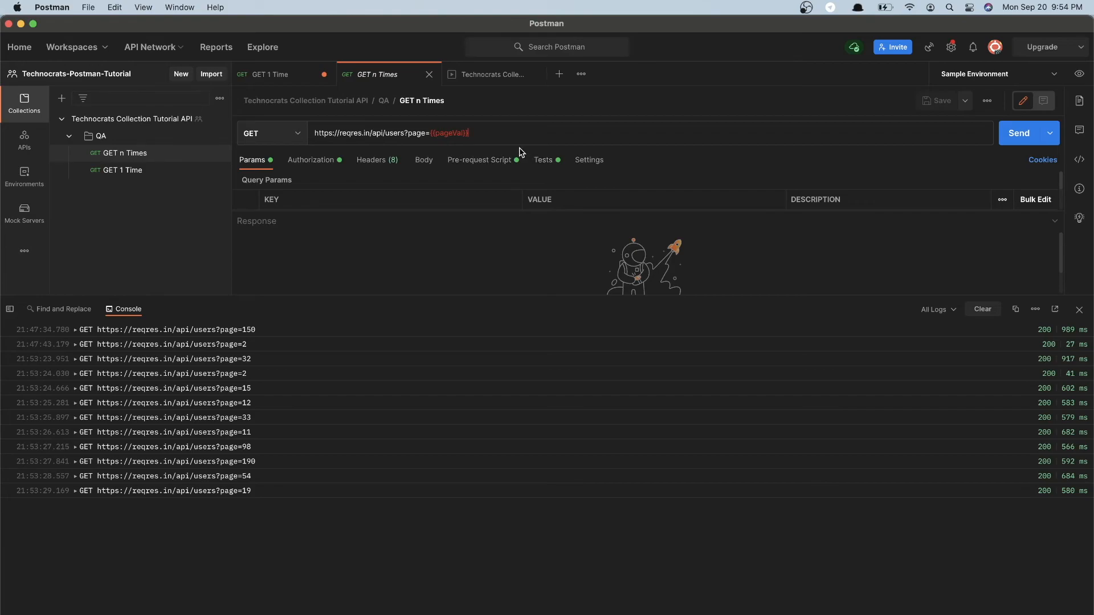
left_click(537, 164)
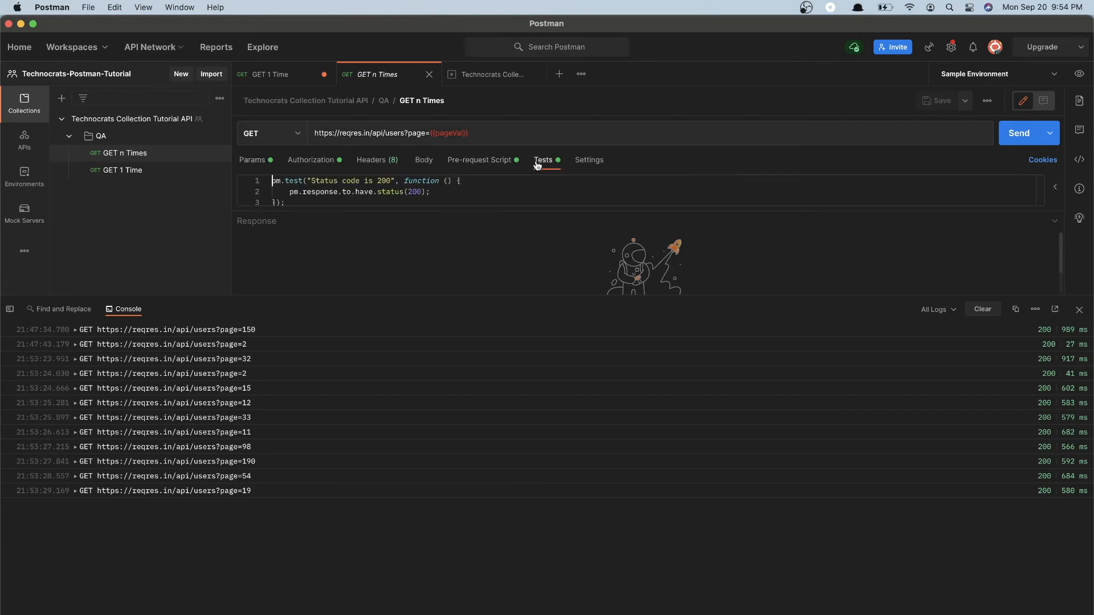
Shrink the console and review the run results by iteration, including the failed and passed tests
left_click(490, 79)
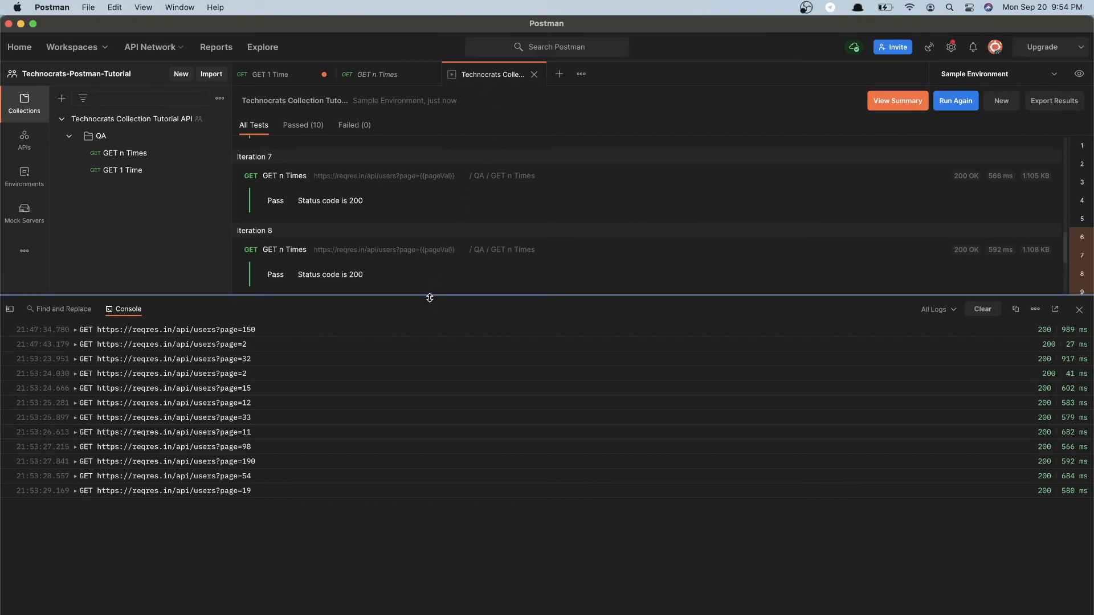
left_click_drag(429, 295, 430, 513)
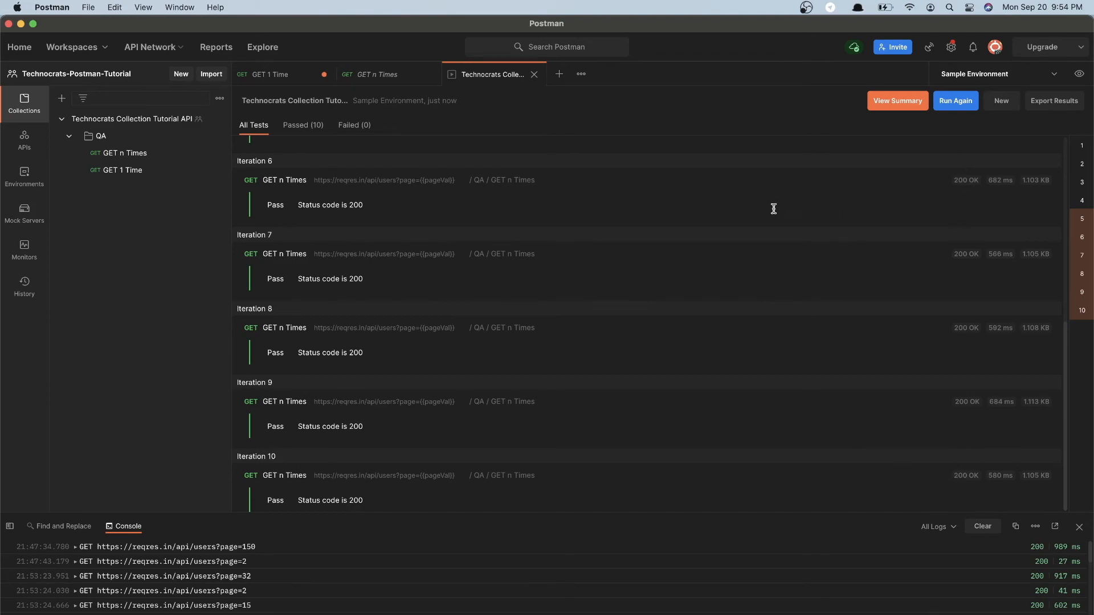
scroll(422, 420, "up", 10)
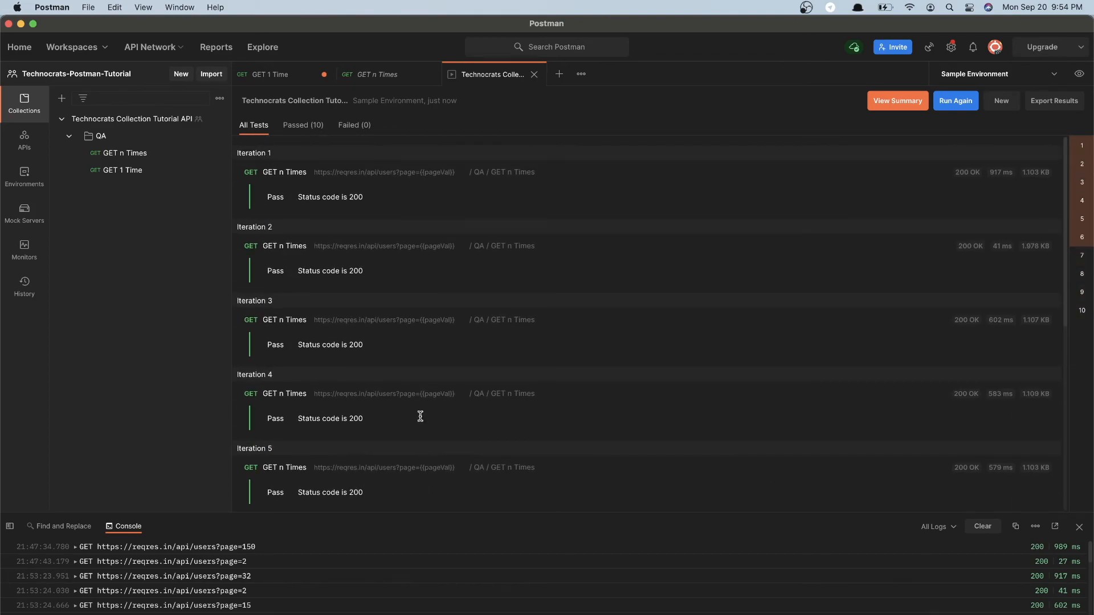
left_click(354, 128)
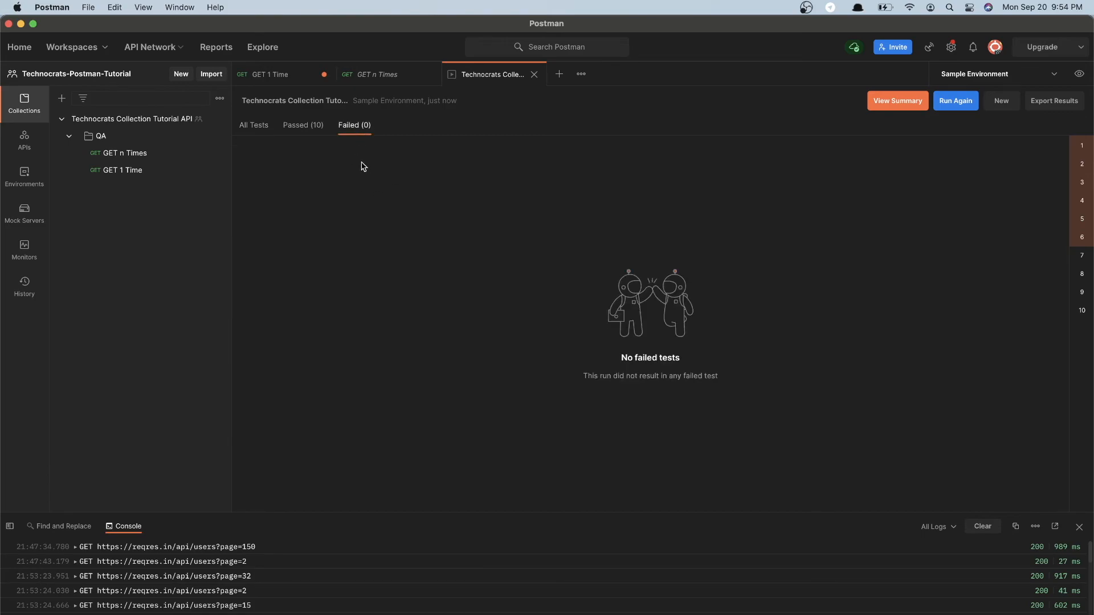
left_click(291, 129)
left_click(253, 126)
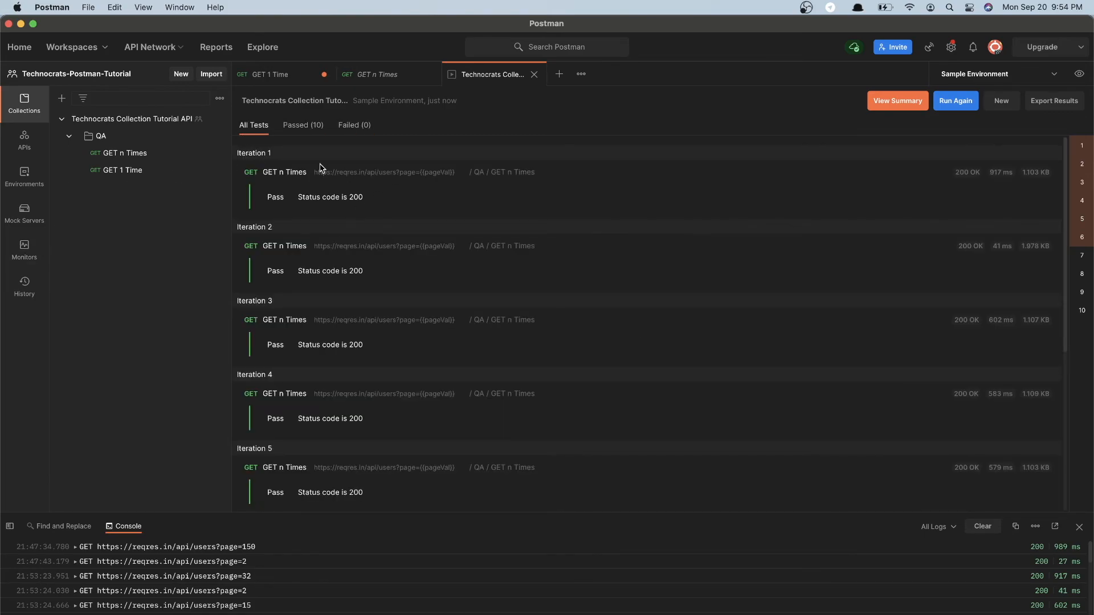
Add two blank lines at the end of the GET n Times test script
left_click(387, 80)
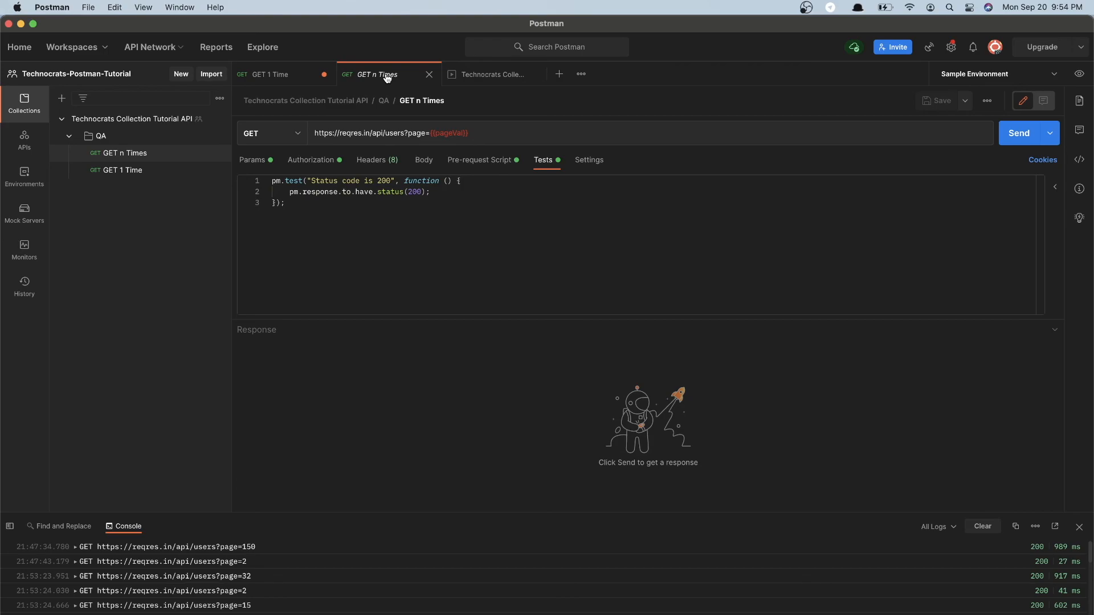
left_click(335, 210)
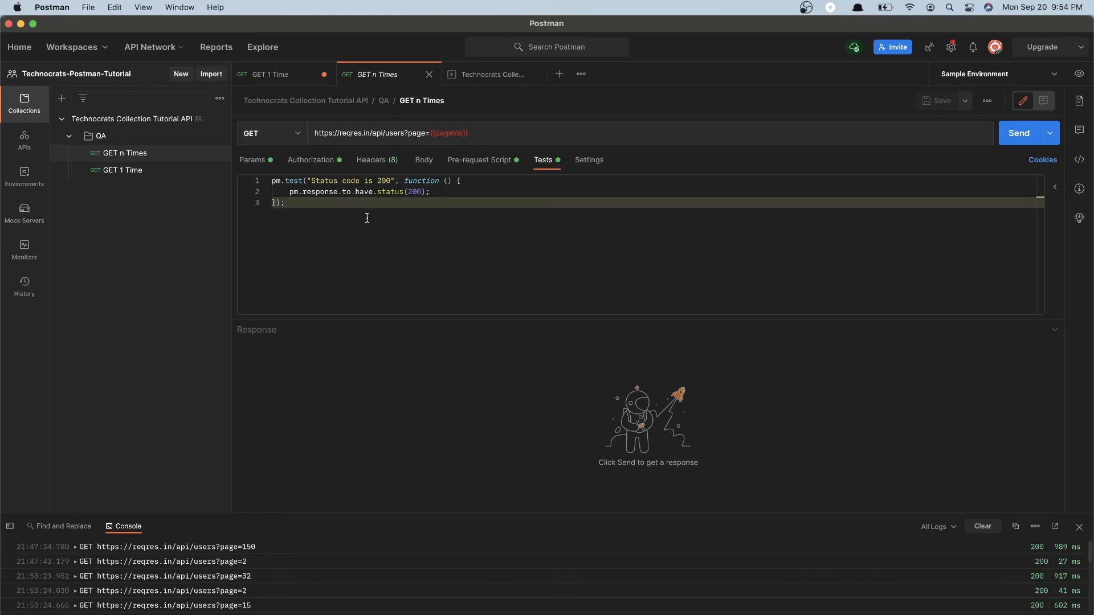
key("Return")
key("Return")
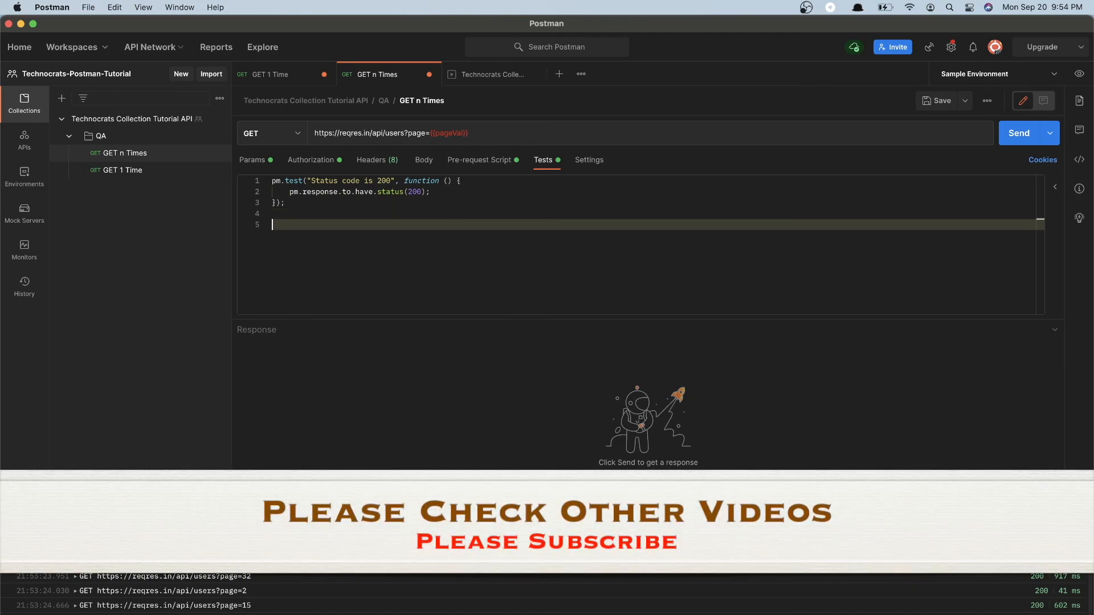